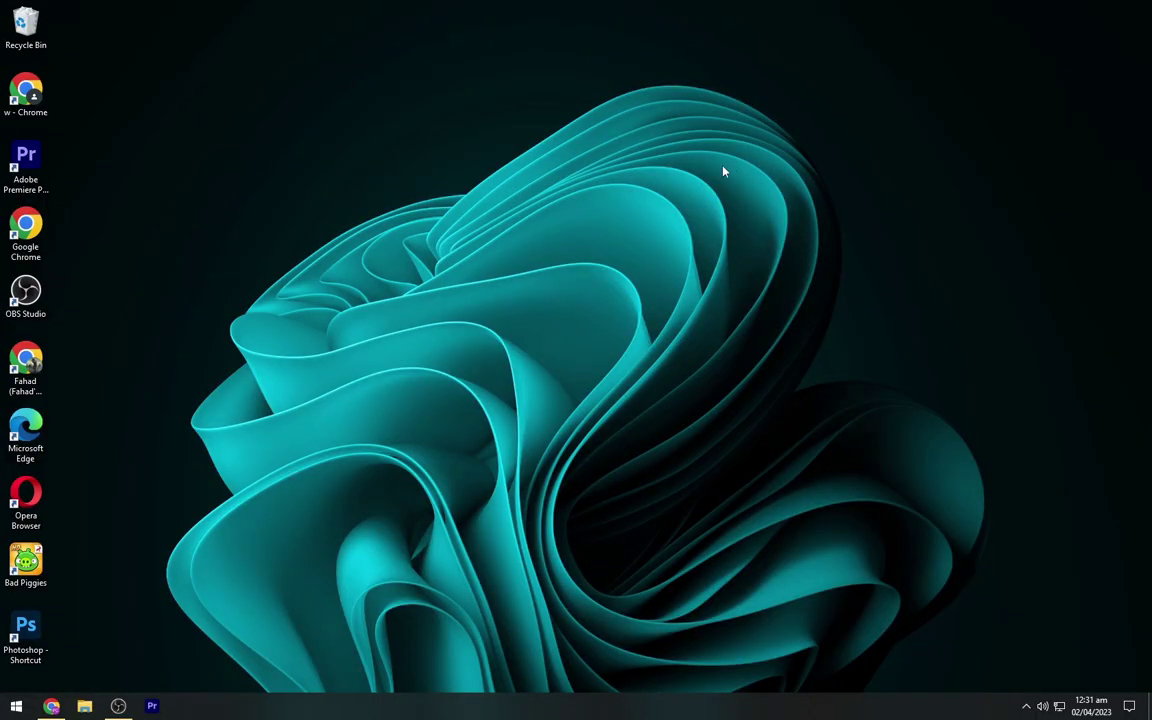
# Step: Download the Rainmeter installer and the original-size dark Windows 11 wallpaper from peakpx
pyautogui.click(67, 706)
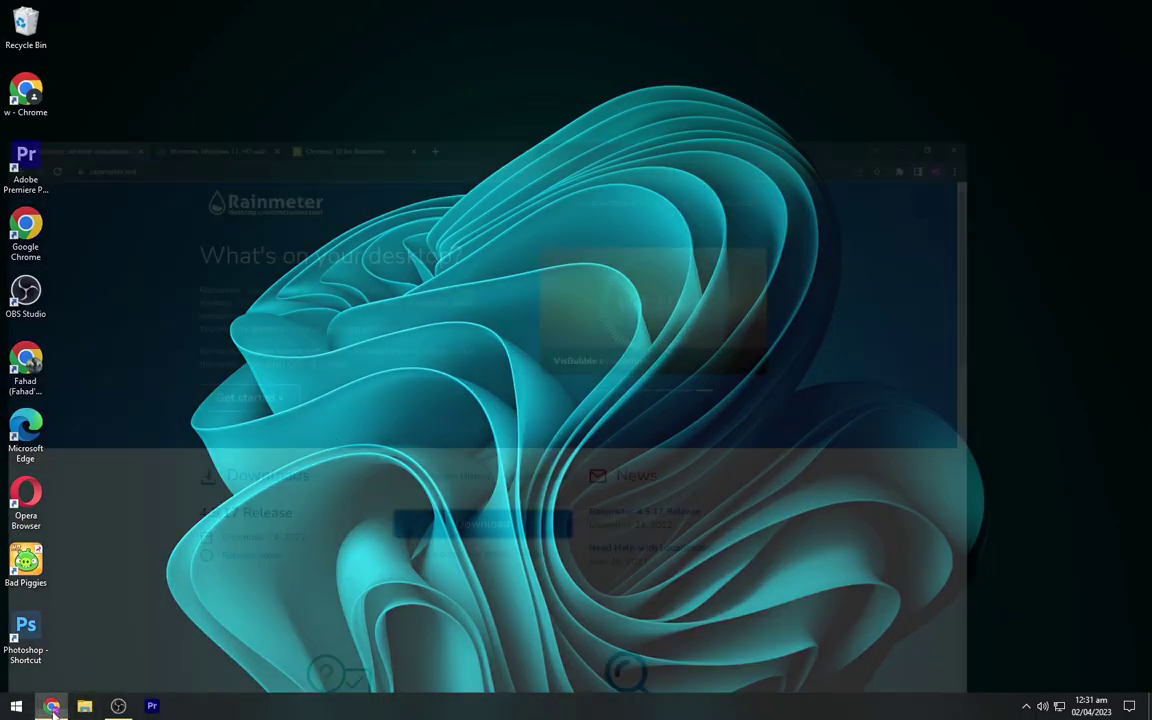
pyautogui.click(619, 470)
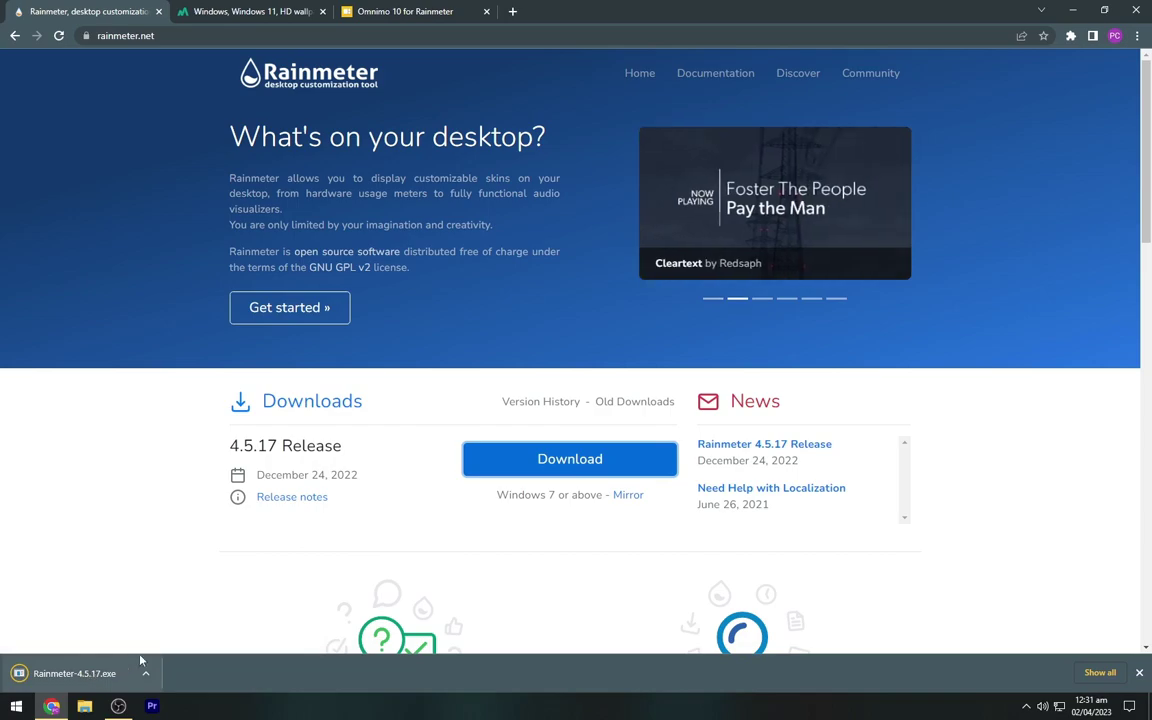
pyautogui.click(214, 8)
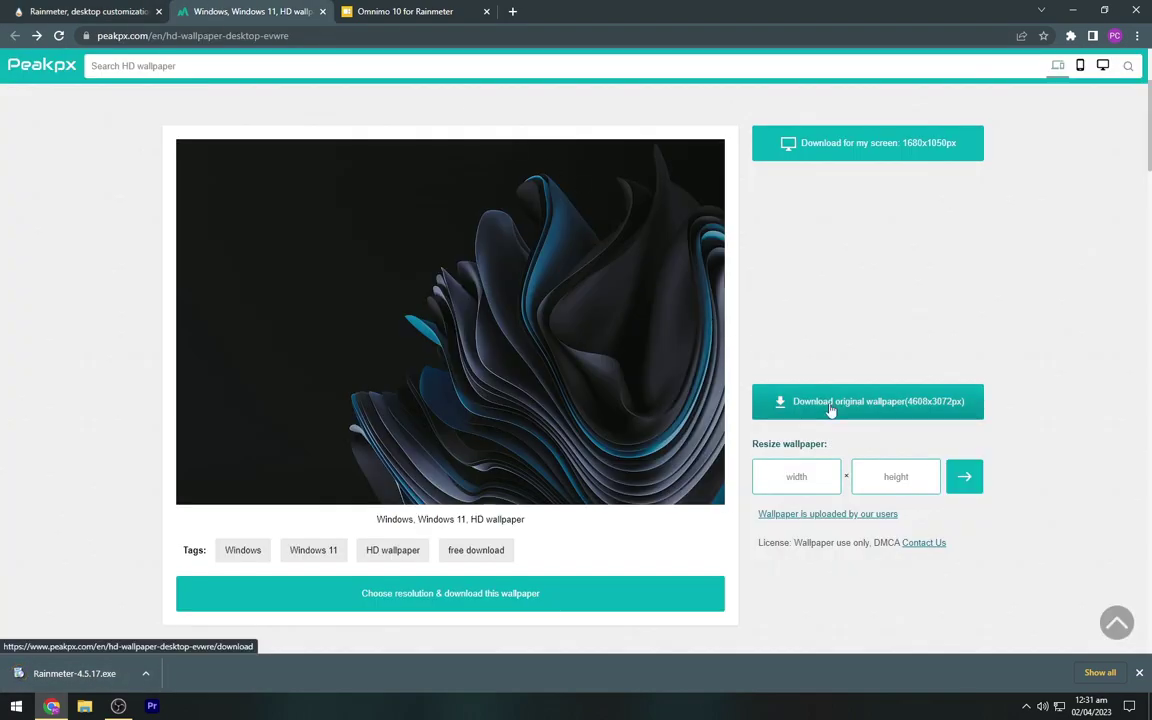
pyautogui.click(900, 404)
pyautogui.scroll(-1, 550, 343)
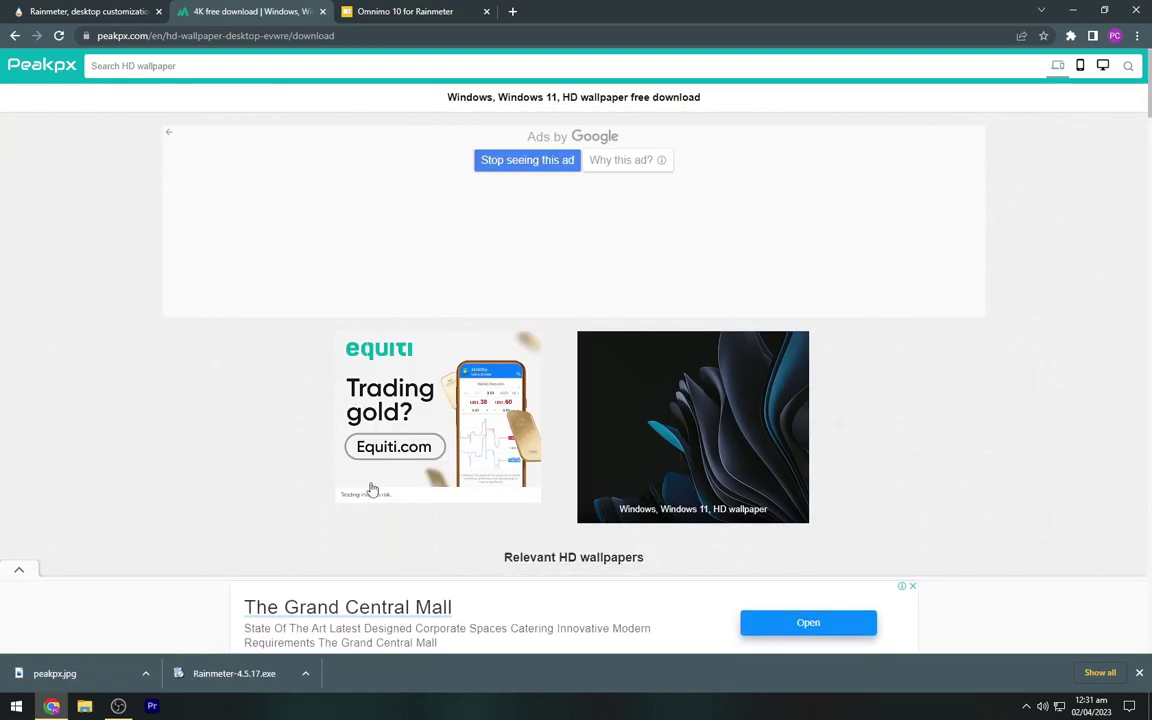
pyautogui.scroll(-1, 640, 508)
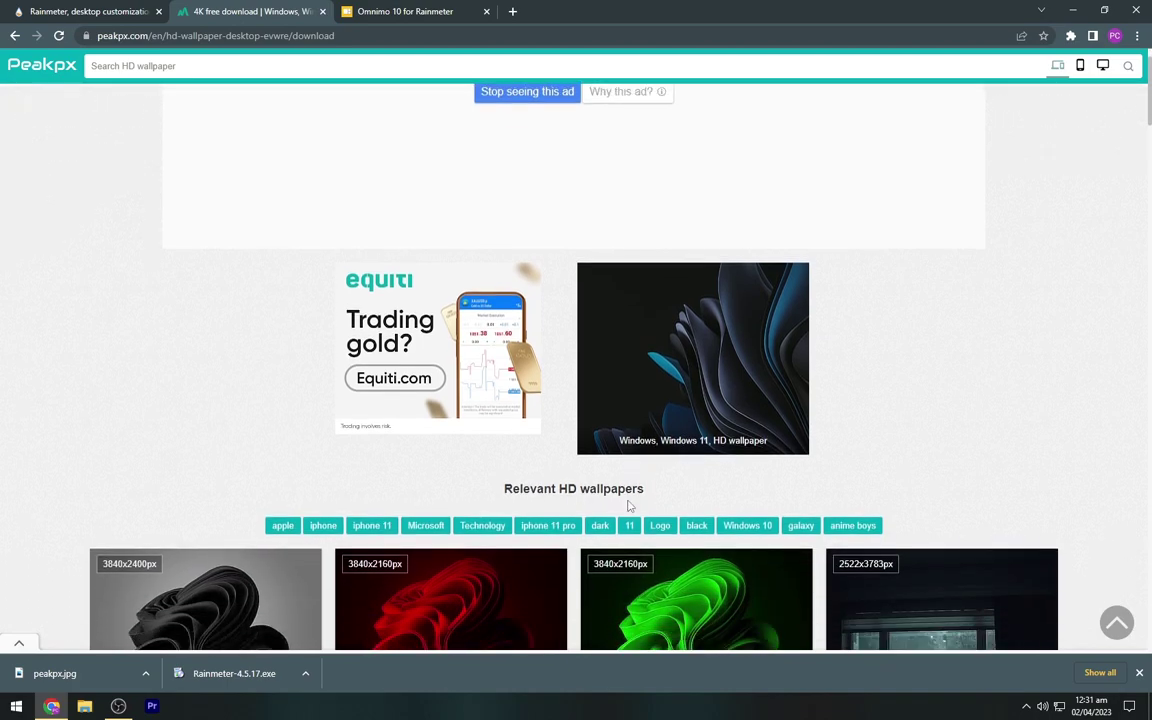
pyautogui.scroll(1, 655, 510)
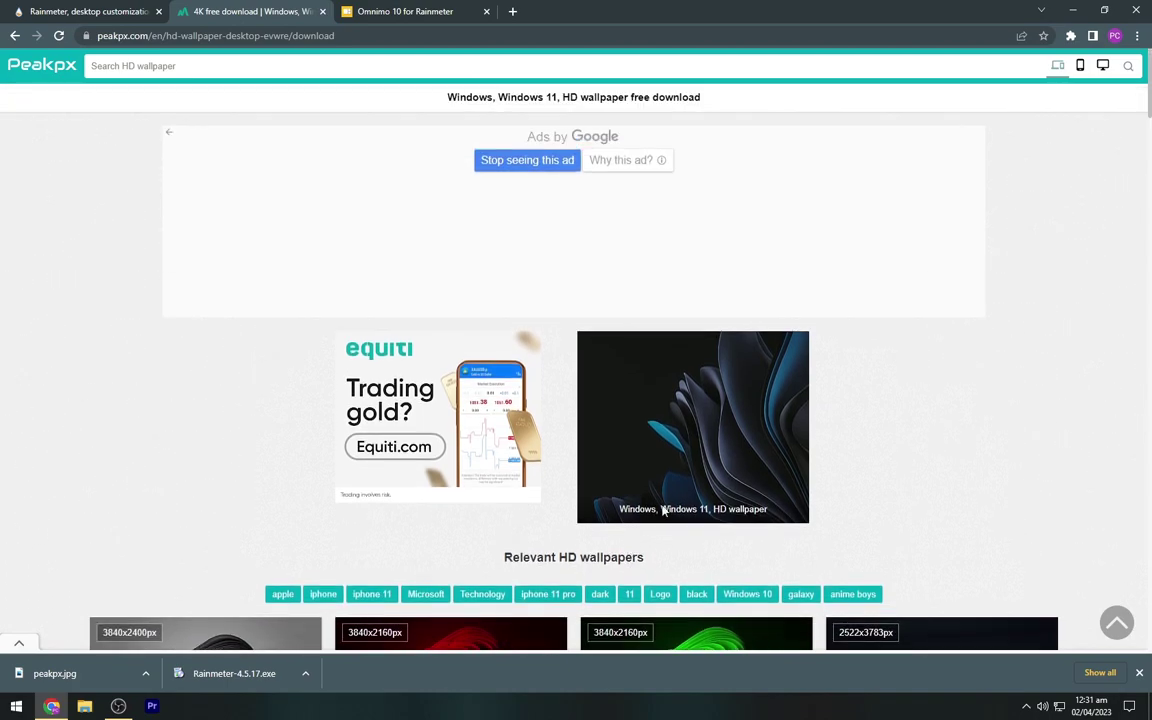
# Step: Download the full-version Omnimo 10 ZIP from omnimo.info
pyautogui.click(385, 11)
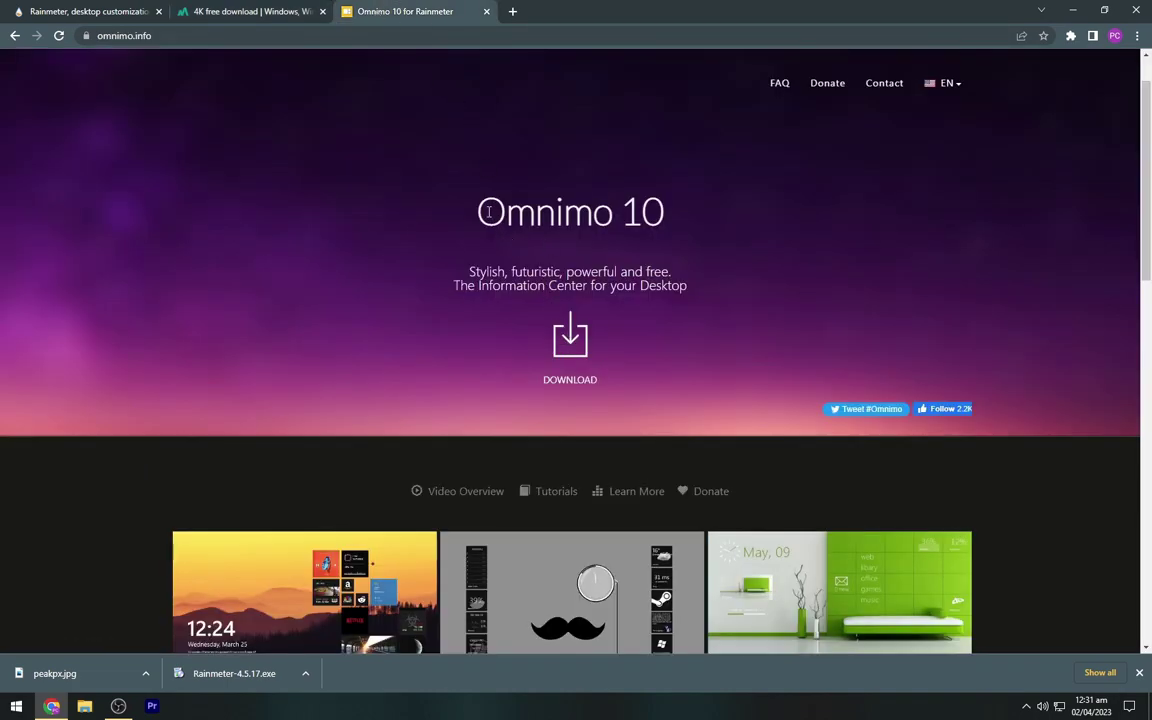
pyautogui.moveTo(460, 214); pyautogui.dragTo(573, 244)
pyautogui.click(566, 340)
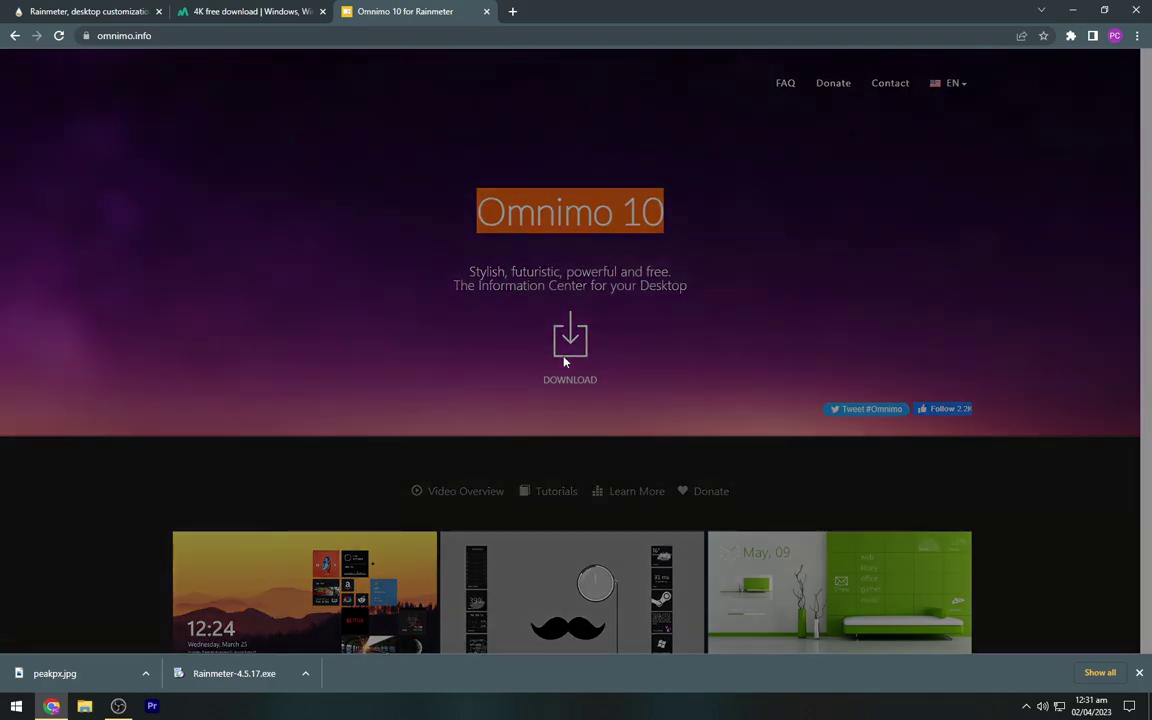
pyautogui.click(490, 395)
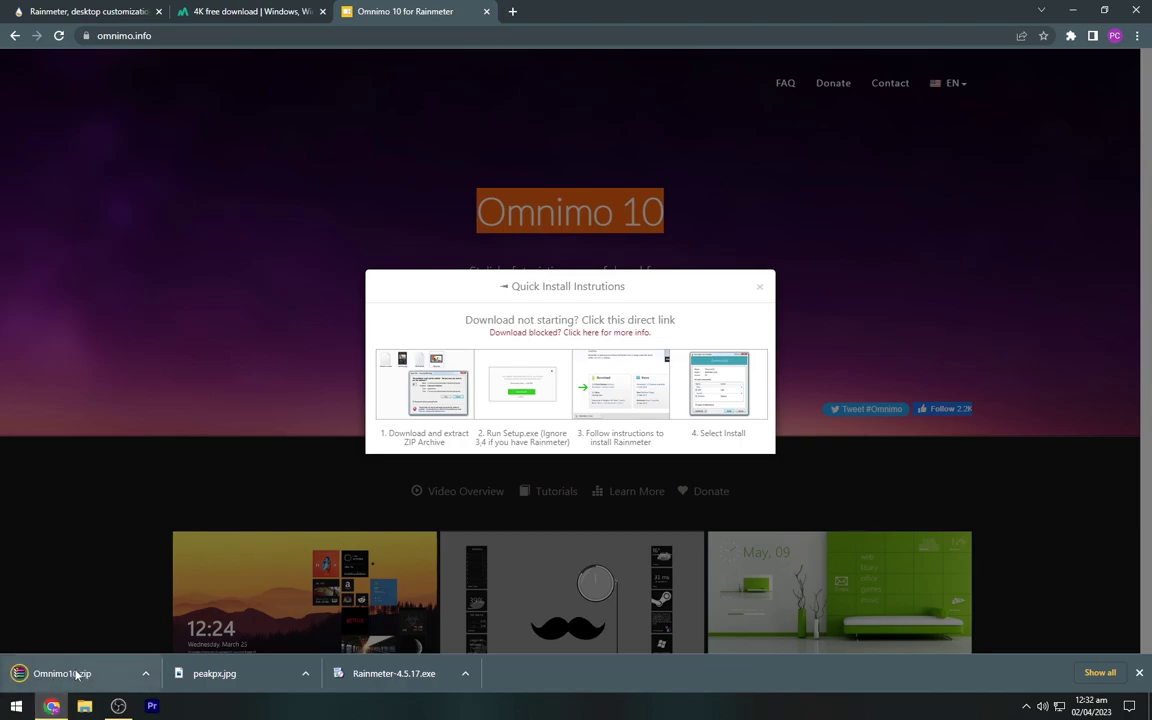
# Step: Minimize Chrome and open a refreshed Downloads folder in File Explorer
pyautogui.click(1074, 11)
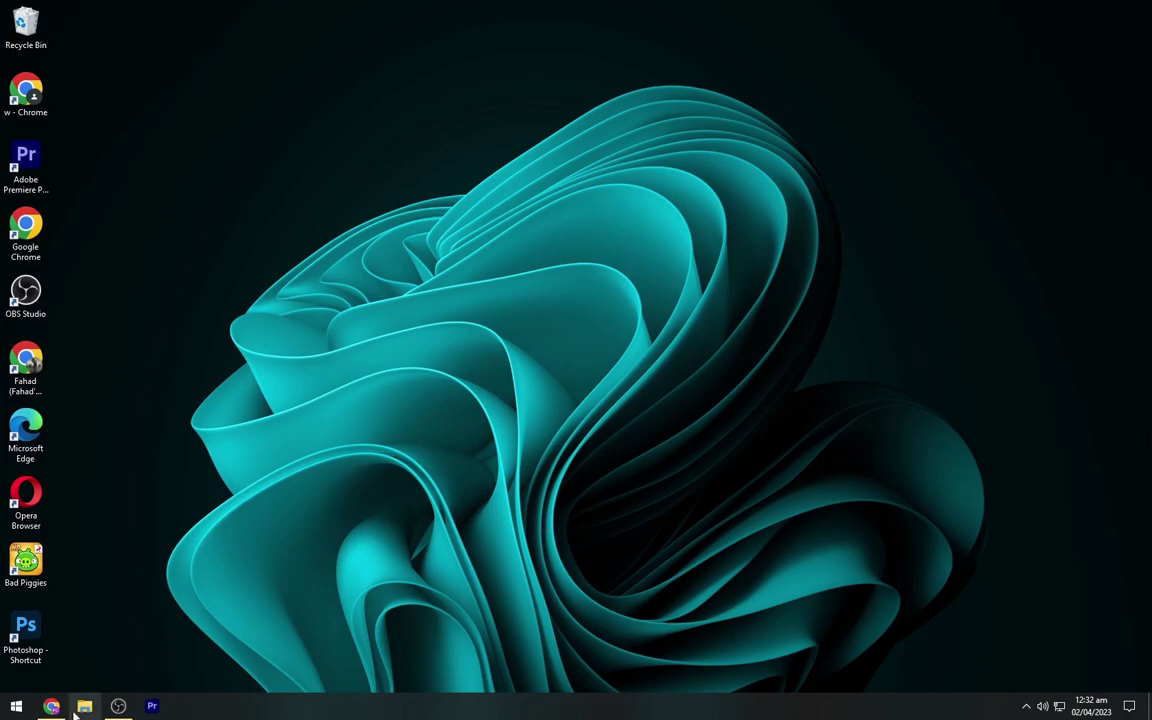
pyautogui.click(84, 707)
pyautogui.doubleClick(558, 236)
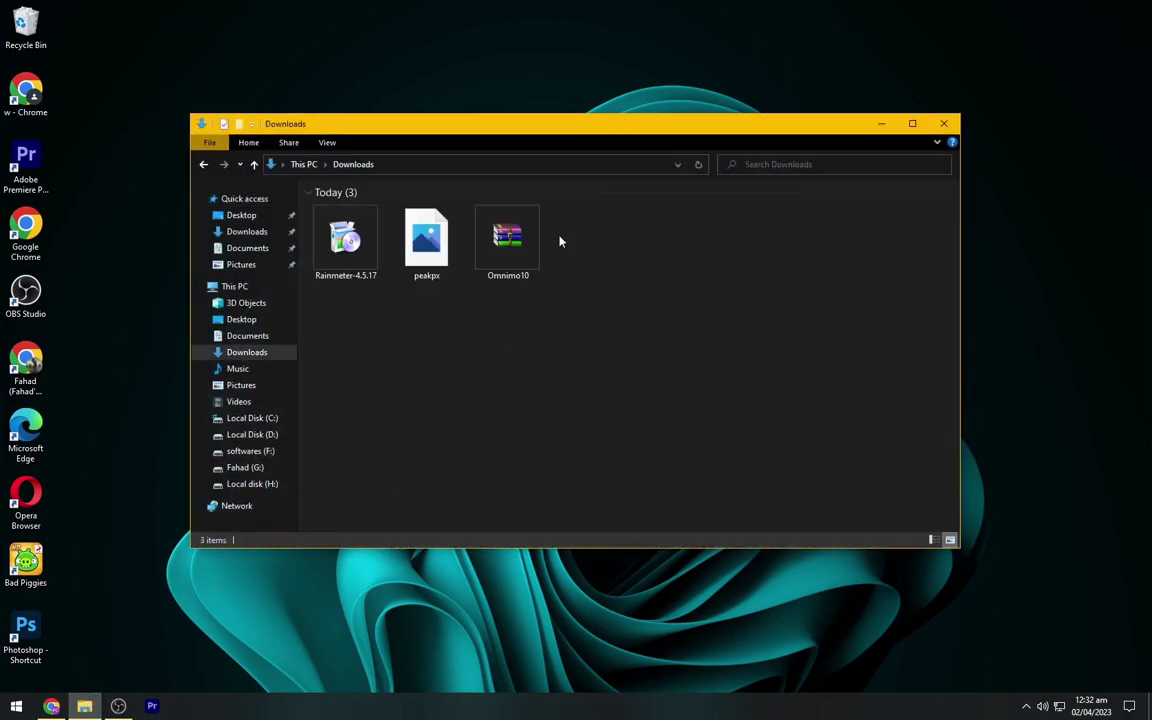
pyautogui.rightClick(560, 240)
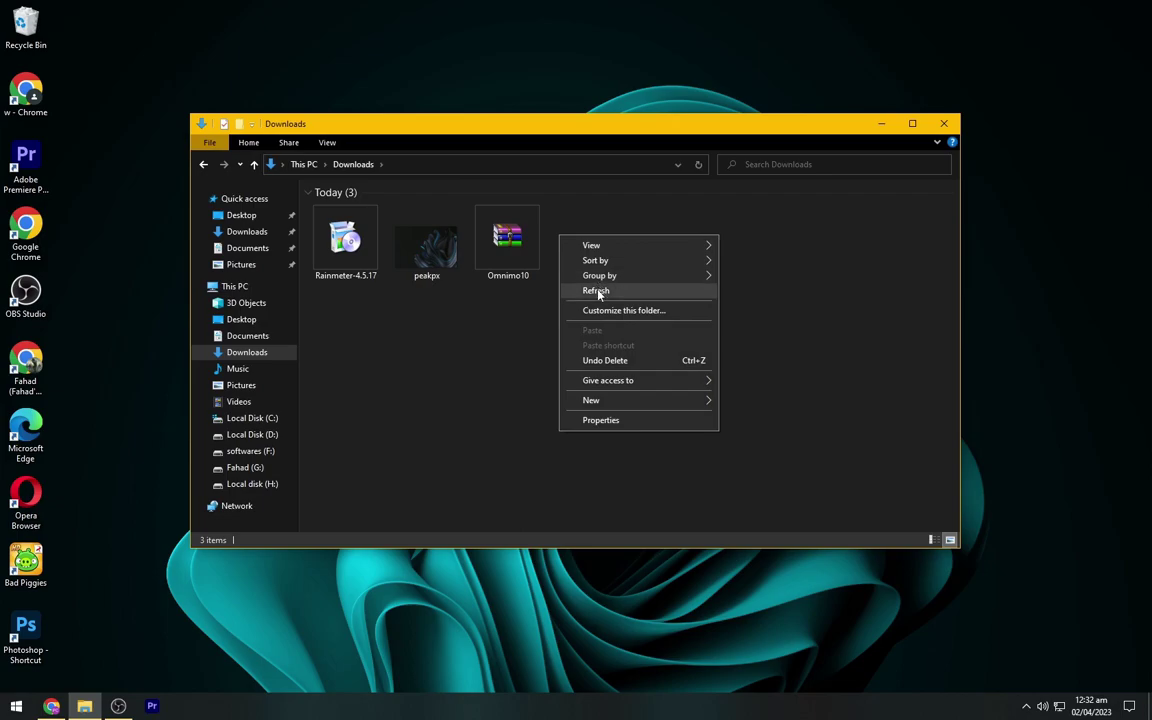
pyautogui.click(586, 289)
# Step: Run the Rainmeter-4.5.17 installer as administrator and complete a standard installation
pyautogui.click(350, 258)
pyautogui.rightClick(315, 230)
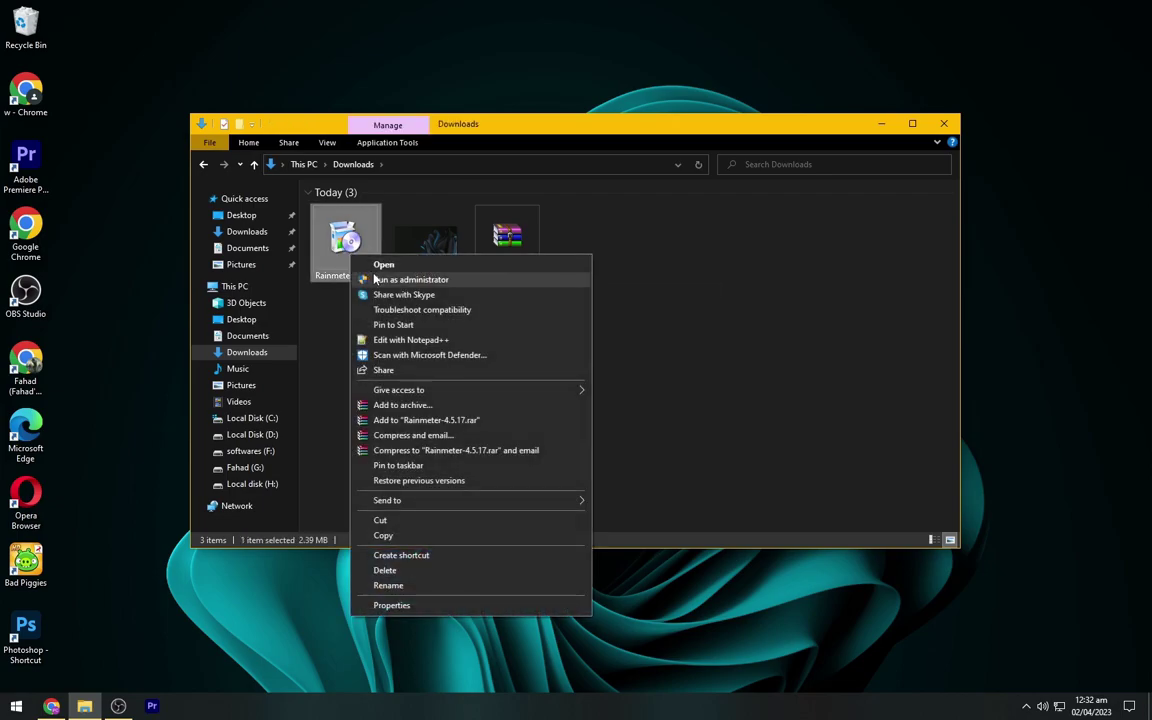
pyautogui.click(340, 252)
pyautogui.click(580, 384)
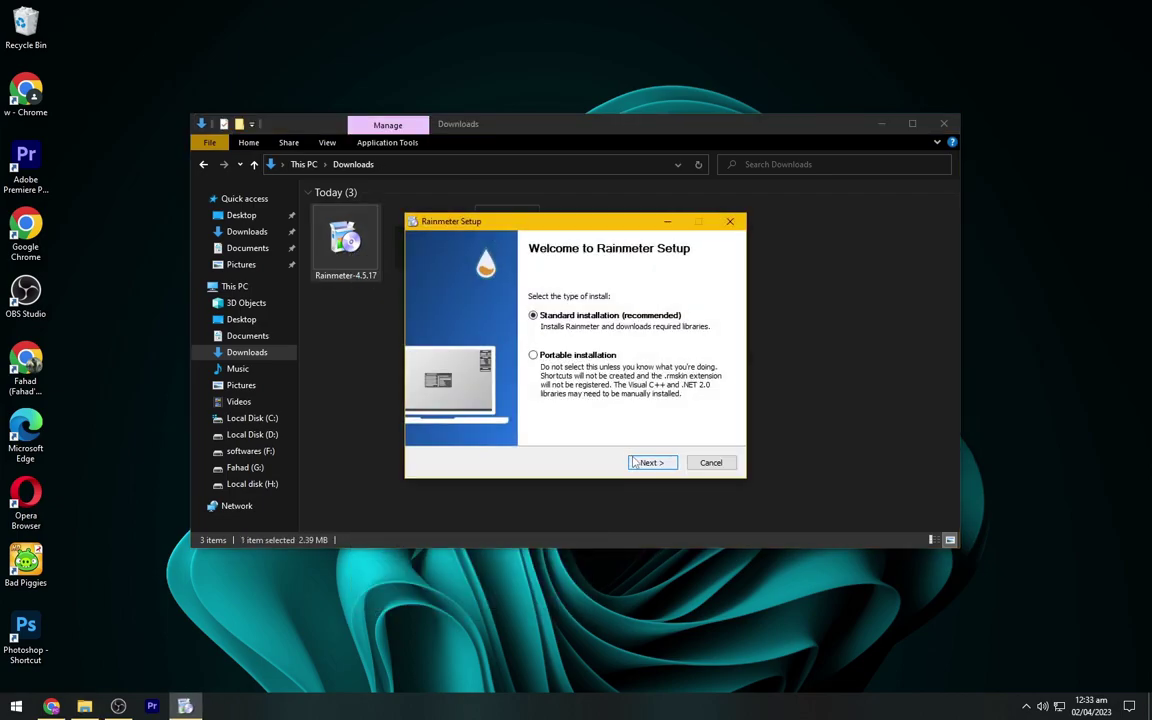
pyautogui.click(648, 463)
pyautogui.click(652, 463)
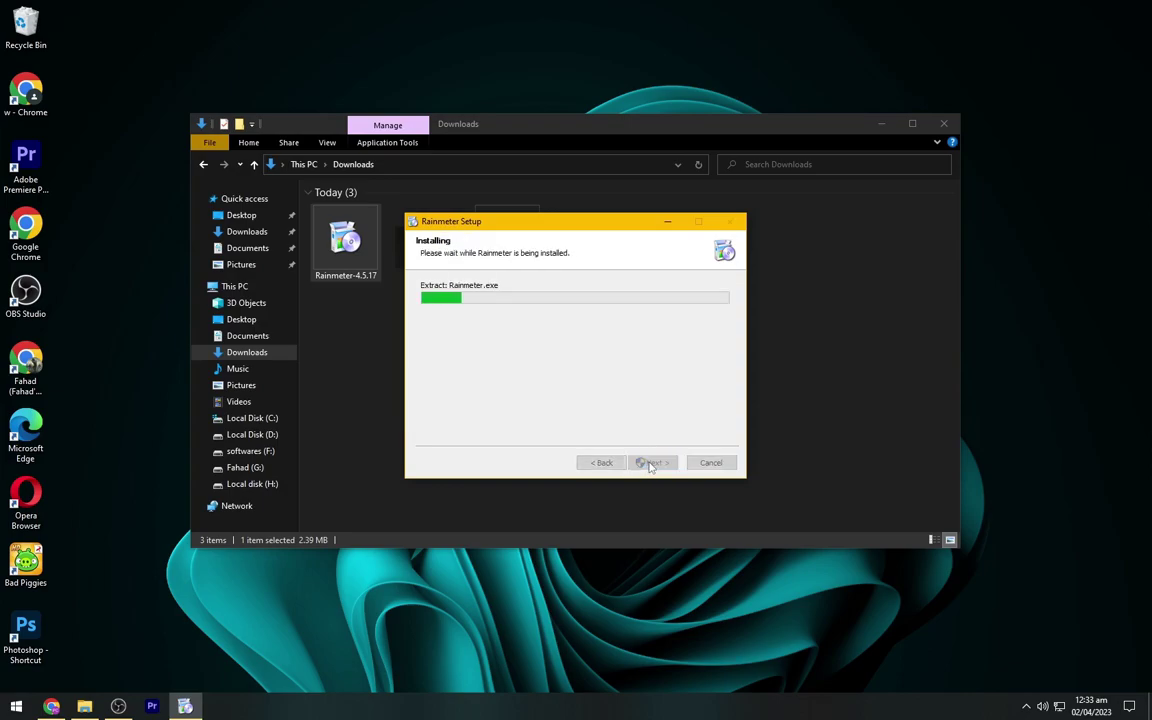
pyautogui.click(654, 463)
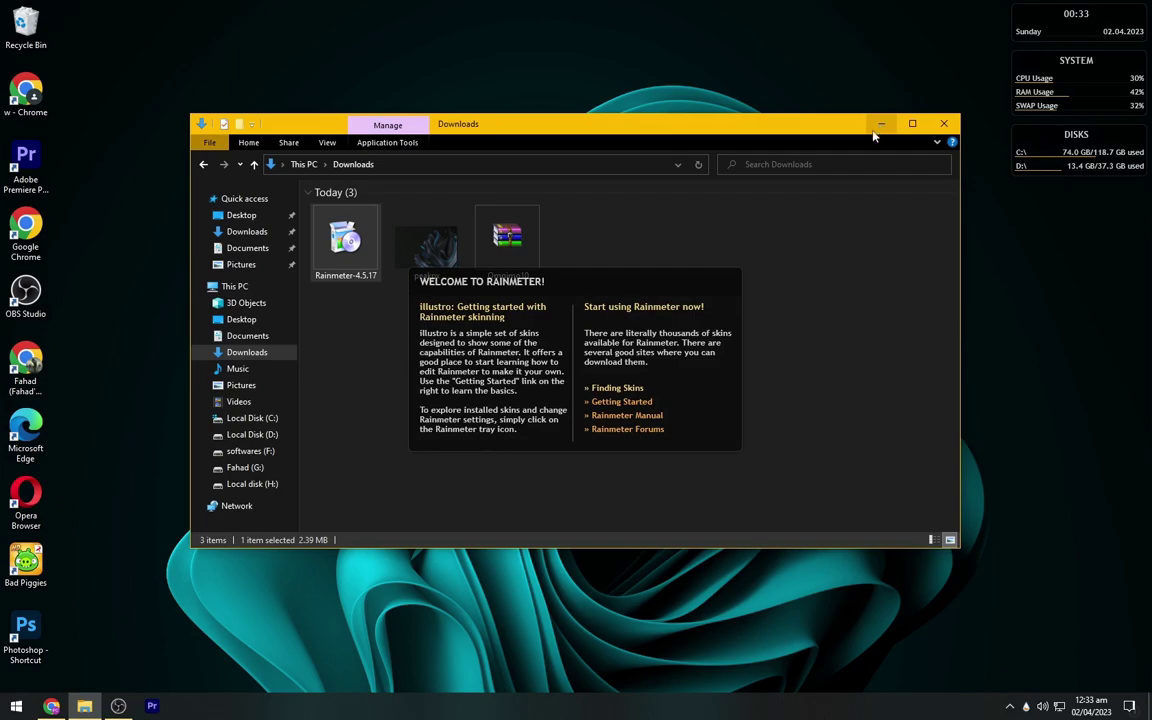
# Step: Unload the default Welcome, Disks, System and clock Rainmeter skins
pyautogui.click(880, 123)
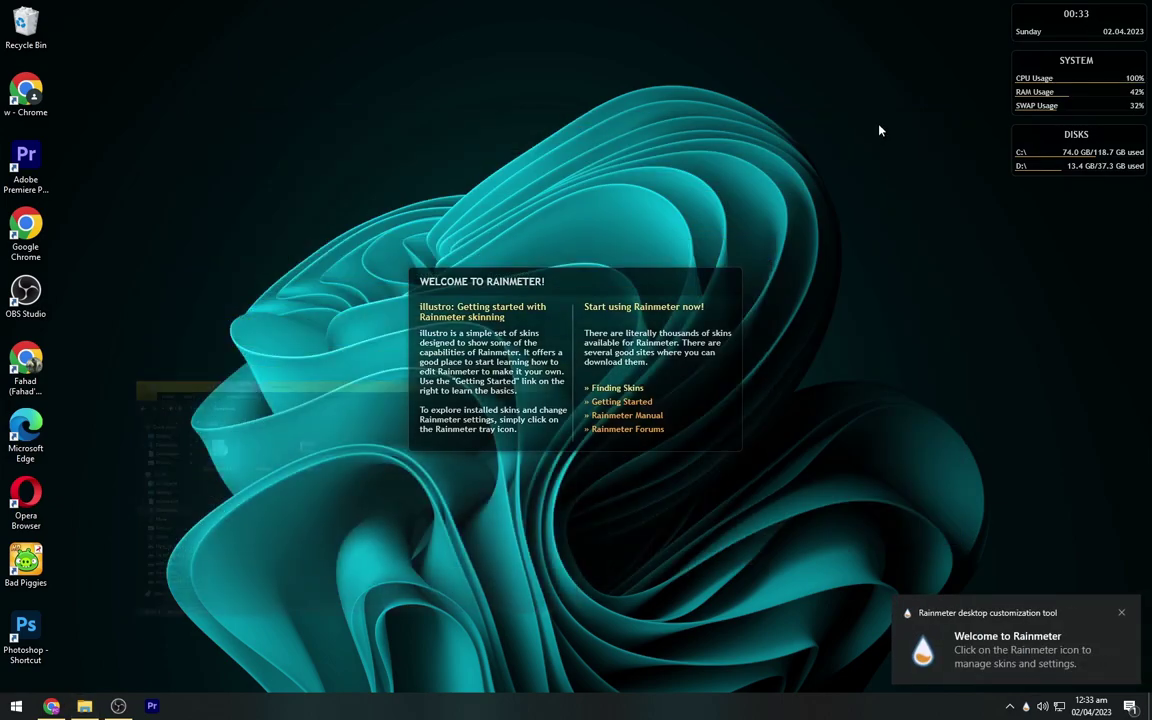
pyautogui.rightClick(648, 398)
pyautogui.click(691, 548)
pyautogui.rightClick(975, 150)
pyautogui.click(1000, 378)
pyautogui.rightClick(1034, 113)
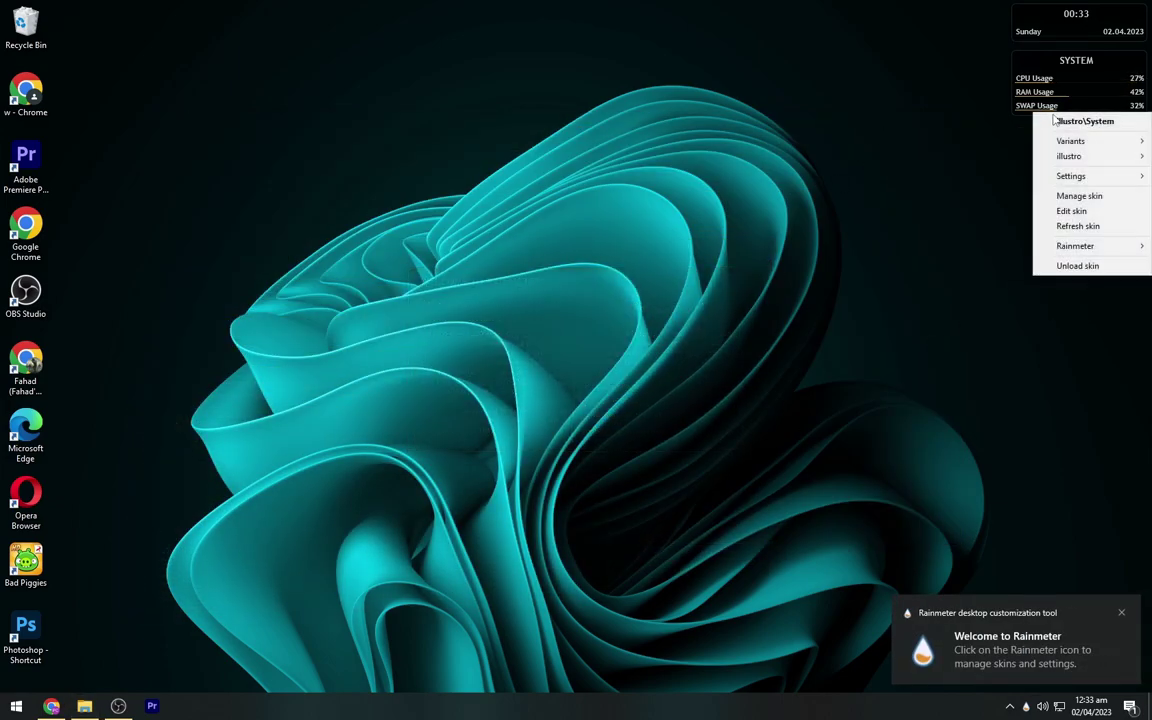
pyautogui.click(1070, 265)
pyautogui.rightClick(1040, 35)
pyautogui.click(1062, 187)
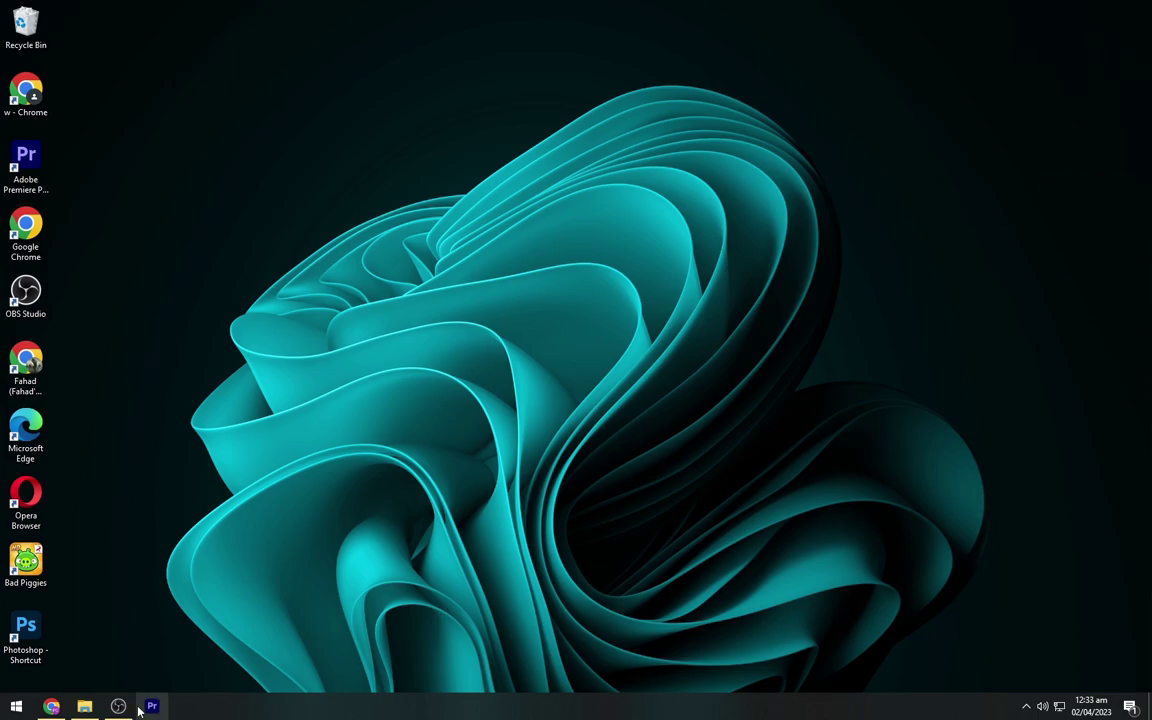
# Step: Set the downloaded peakpx image as the desktop background
pyautogui.click(85, 706)
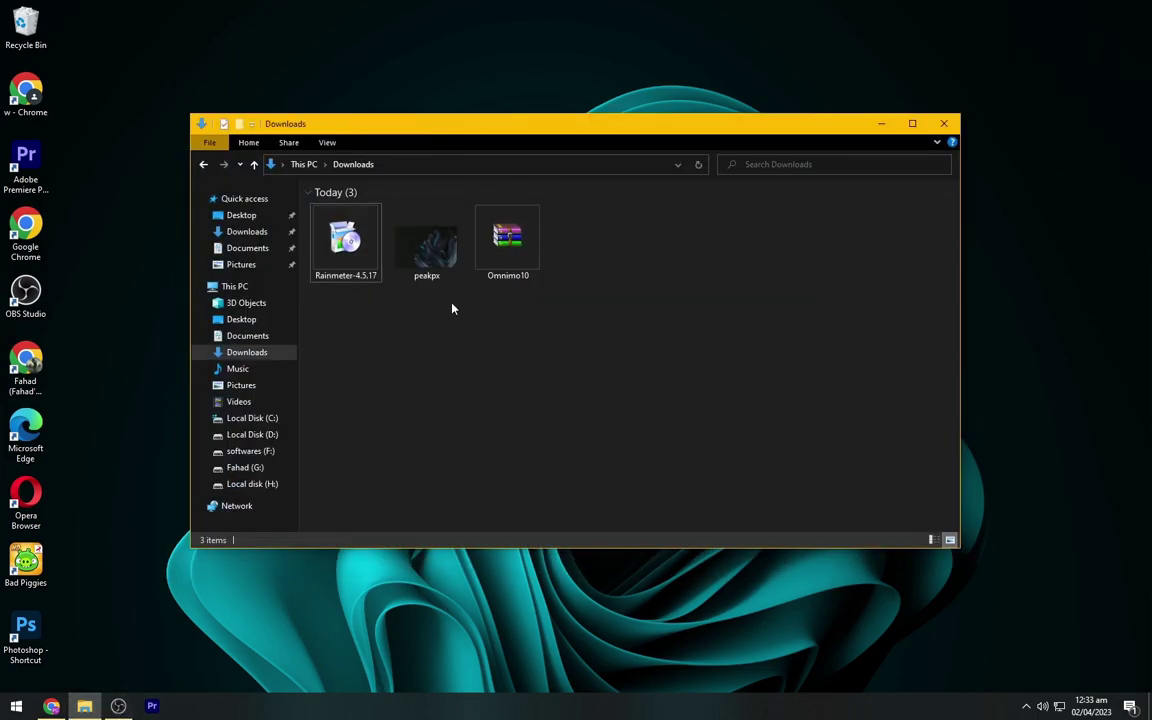
pyautogui.click(429, 265)
pyautogui.rightClick(429, 265)
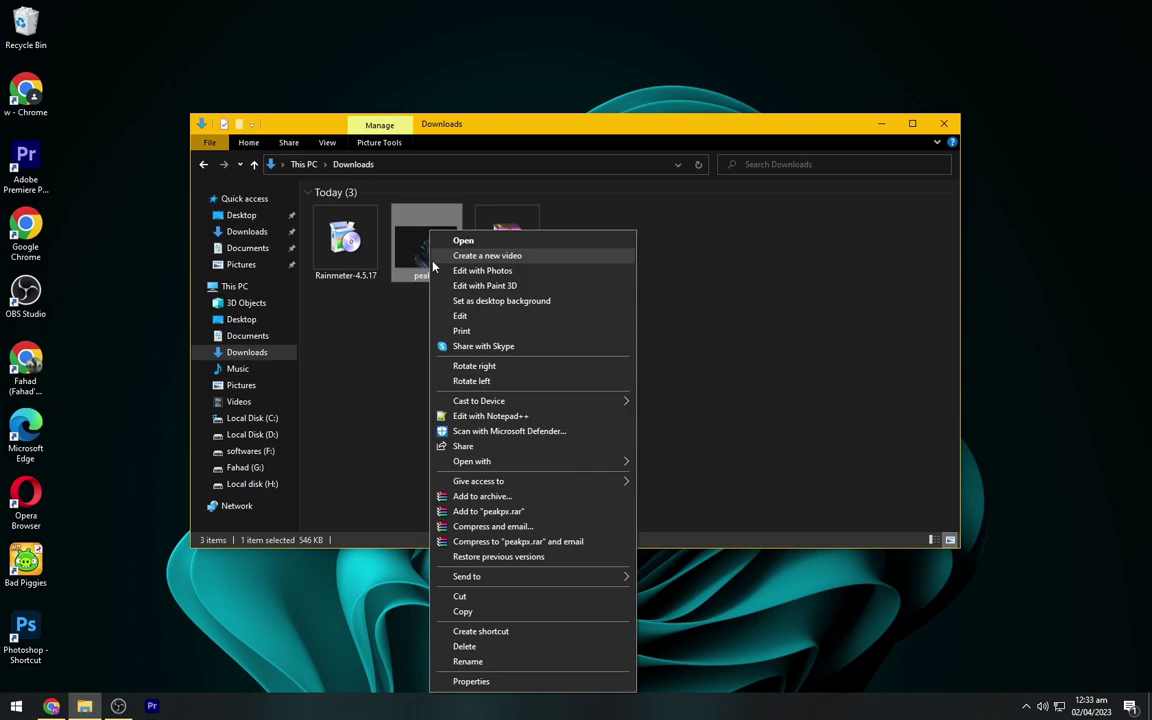
pyautogui.click(456, 301)
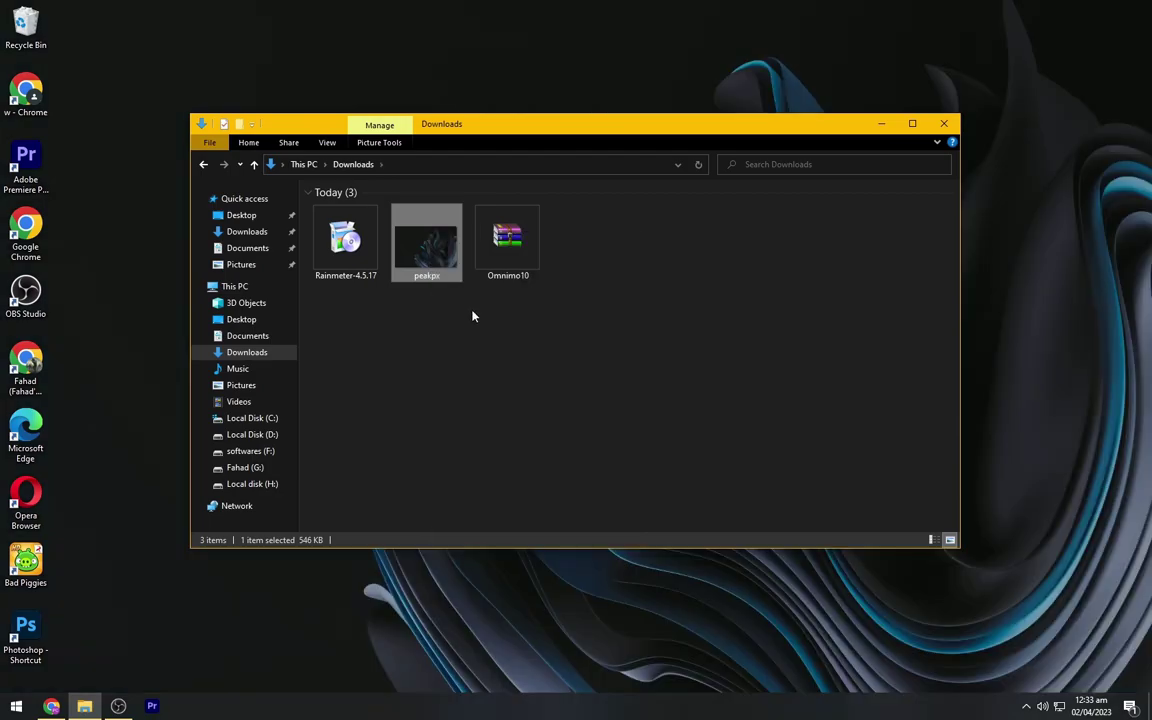
pyautogui.click(884, 125)
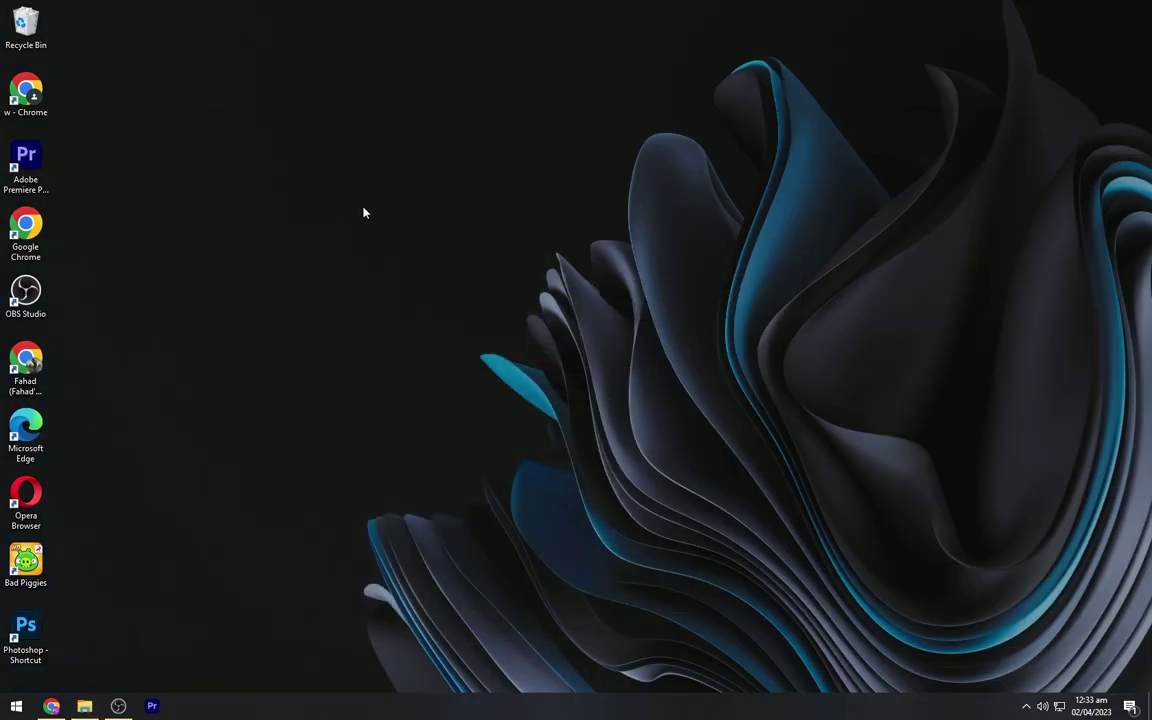
# Step: Turn off Show desktop icons so the desktop is empty
pyautogui.rightClick(218, 165)
pyautogui.moveTo(365, 171)
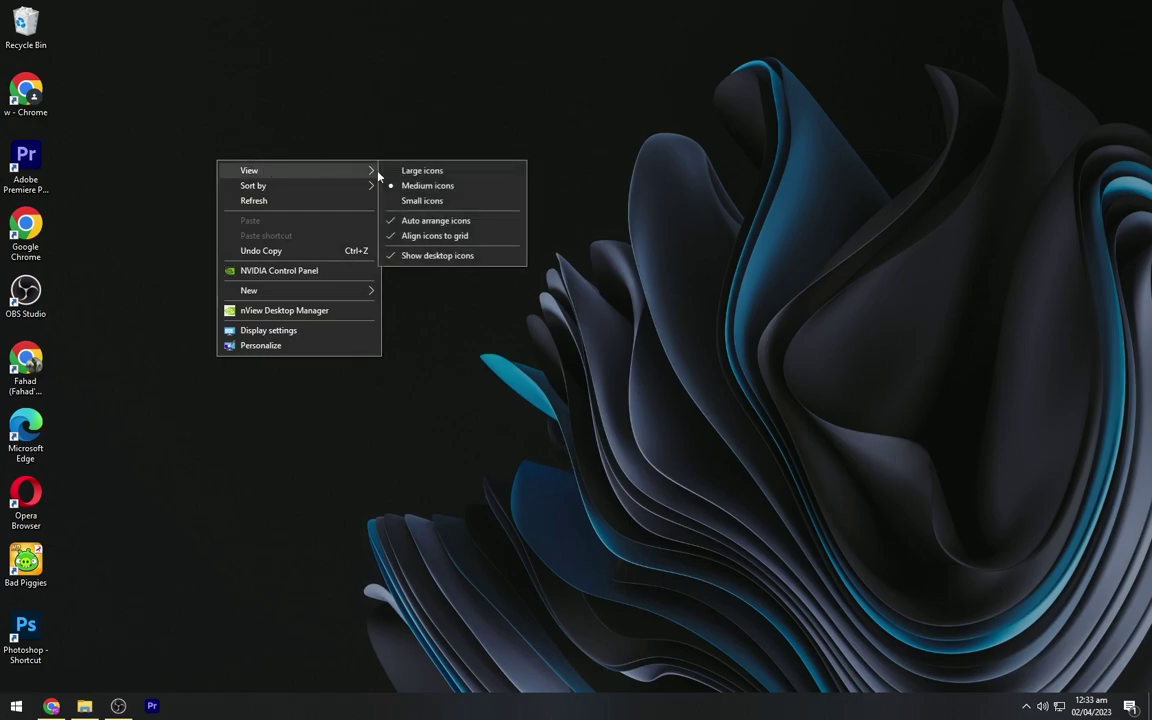
pyautogui.click(421, 253)
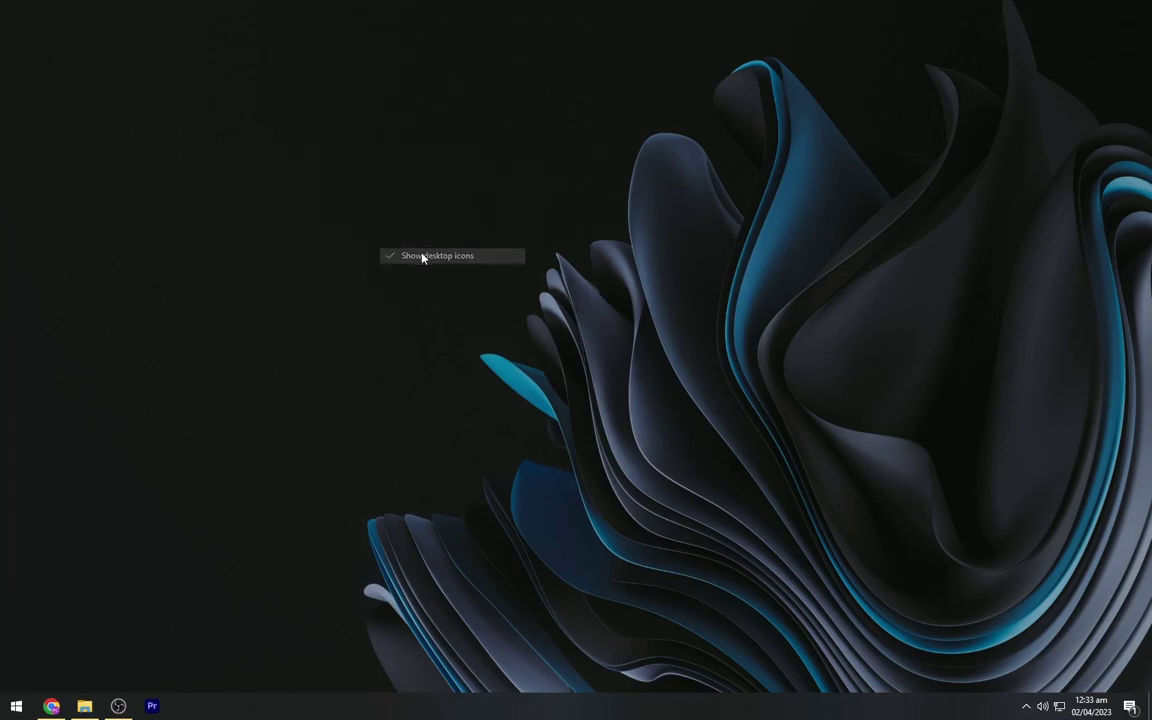
# Step: Extract the Omnimo10 archive into an Omnimo10 folder and delete the ZIP
pyautogui.click(85, 706)
pyautogui.click(507, 243)
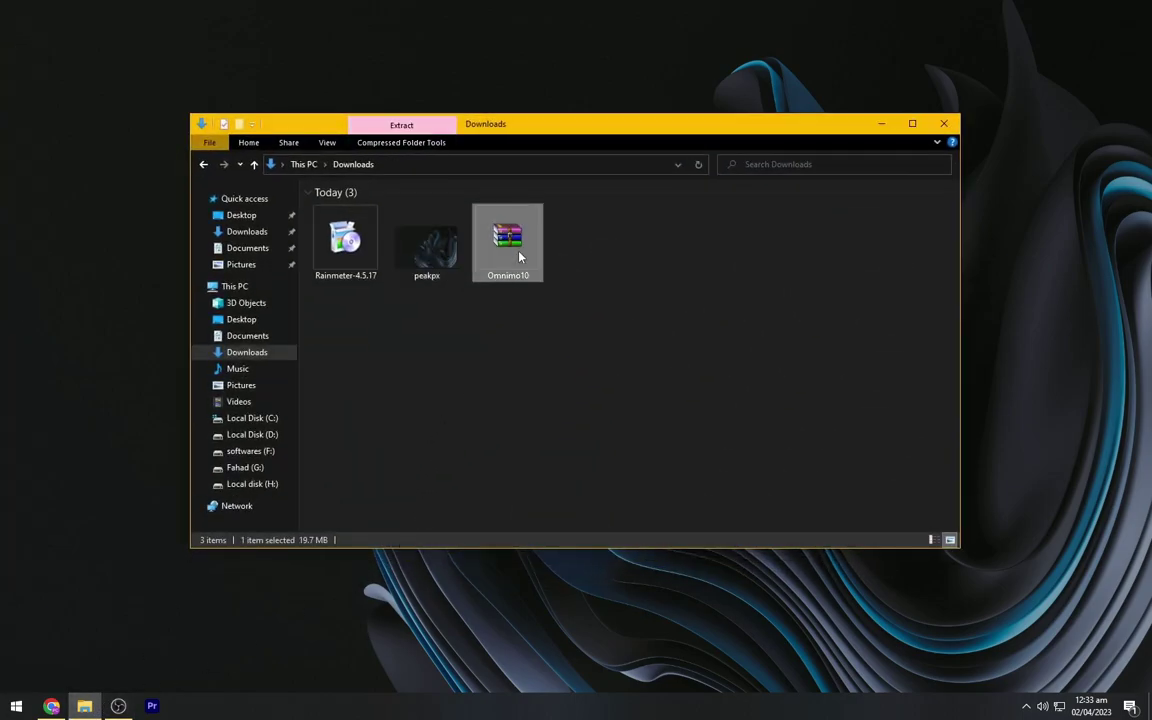
pyautogui.rightClick(515, 252)
pyautogui.click(534, 322)
pyautogui.click(505, 270)
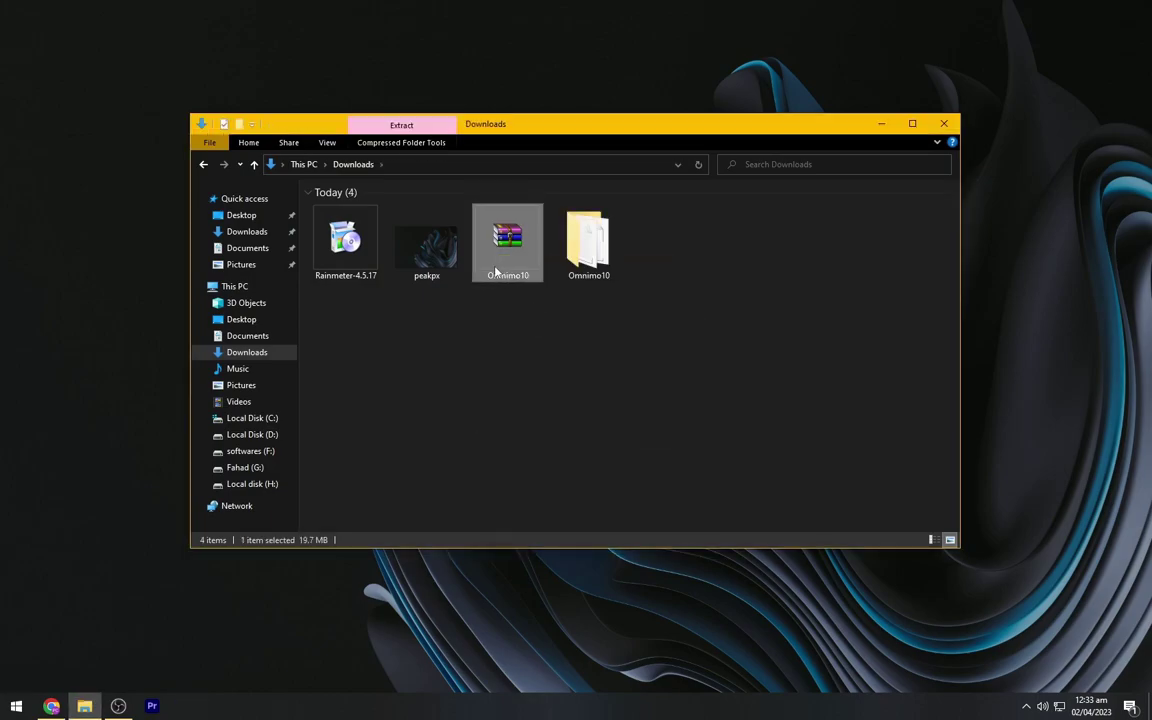
pyautogui.press('Delete')
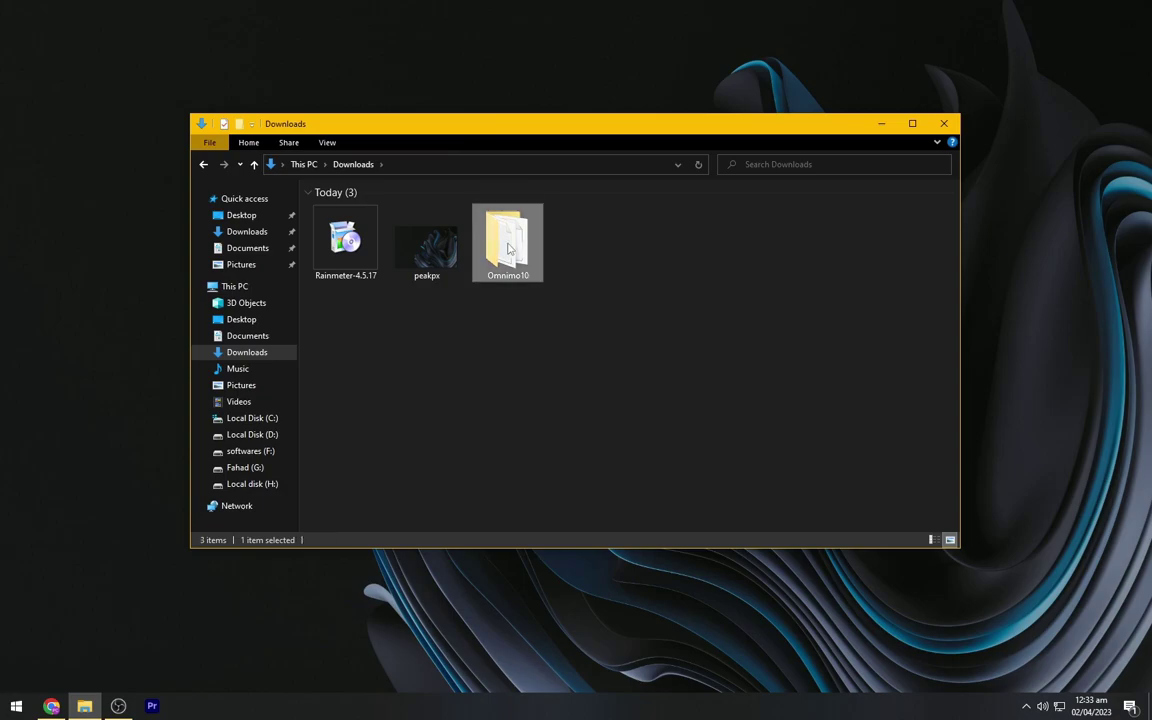
# Step: Install the Omnimo.rmskin package from the Omnimo10 folder with the Skin Installer
pyautogui.doubleClick(507, 247)
pyautogui.click(378, 253)
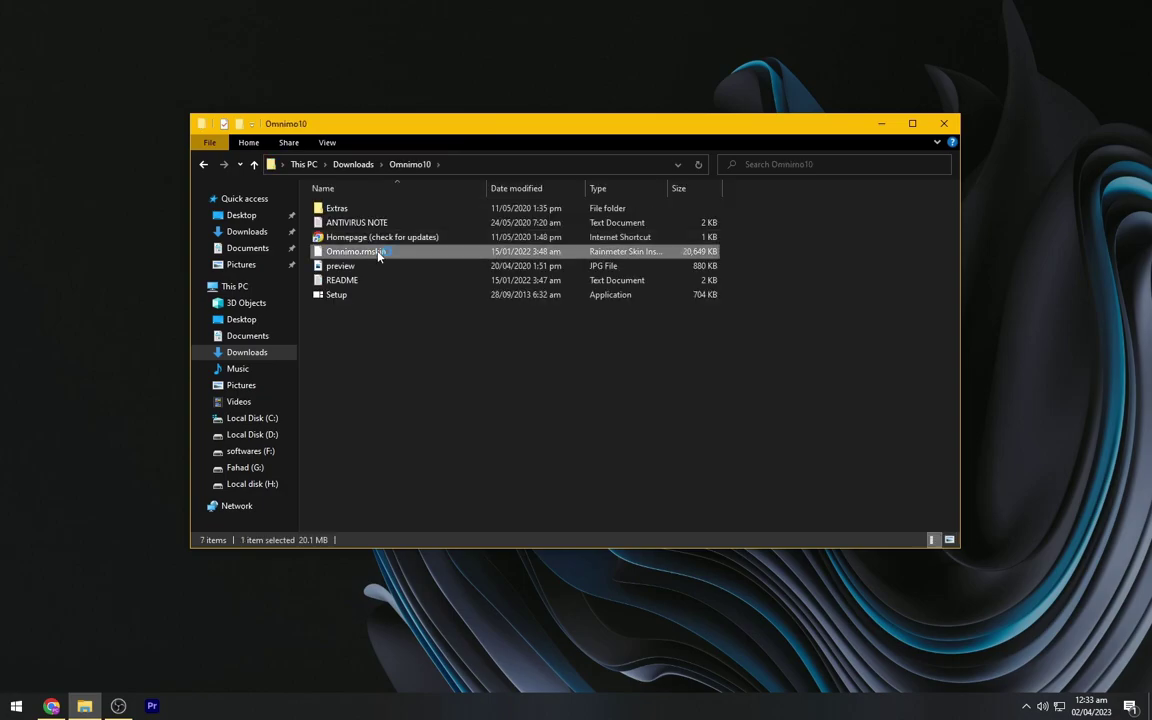
pyautogui.doubleClick(378, 253)
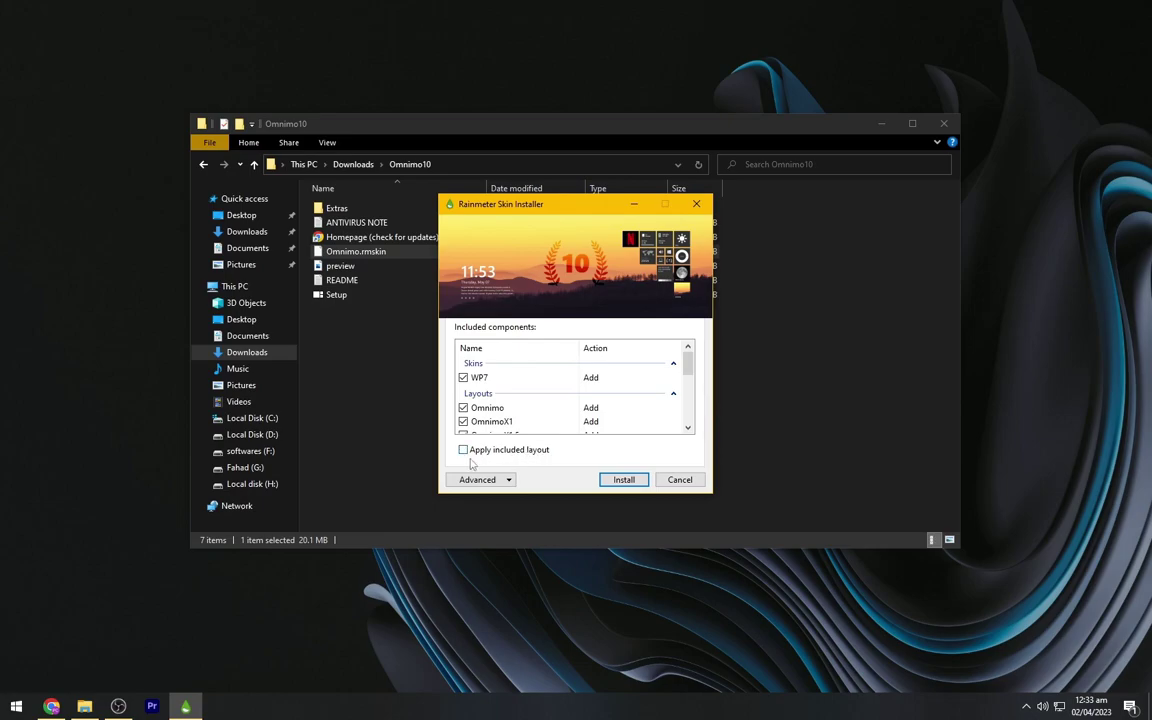
pyautogui.click(624, 482)
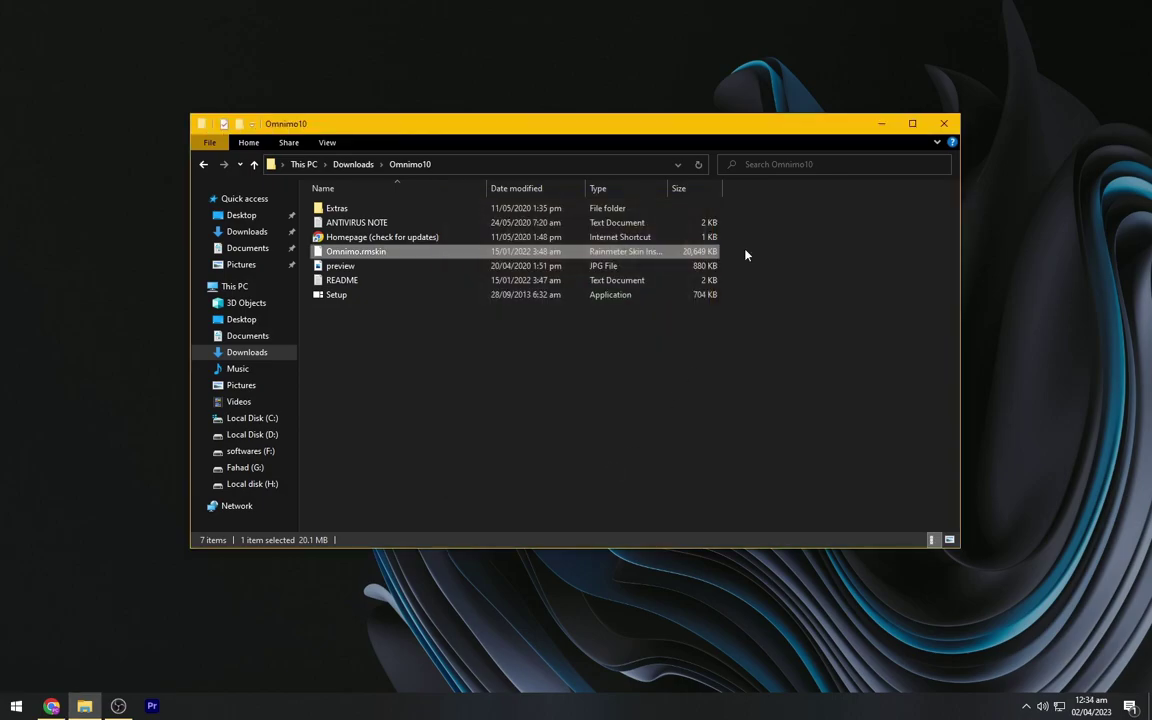
# Step: Close the Omnimo10 folder, open Manage Rainmeter from the tray, and select the Omnimo layout
pyautogui.click(943, 123)
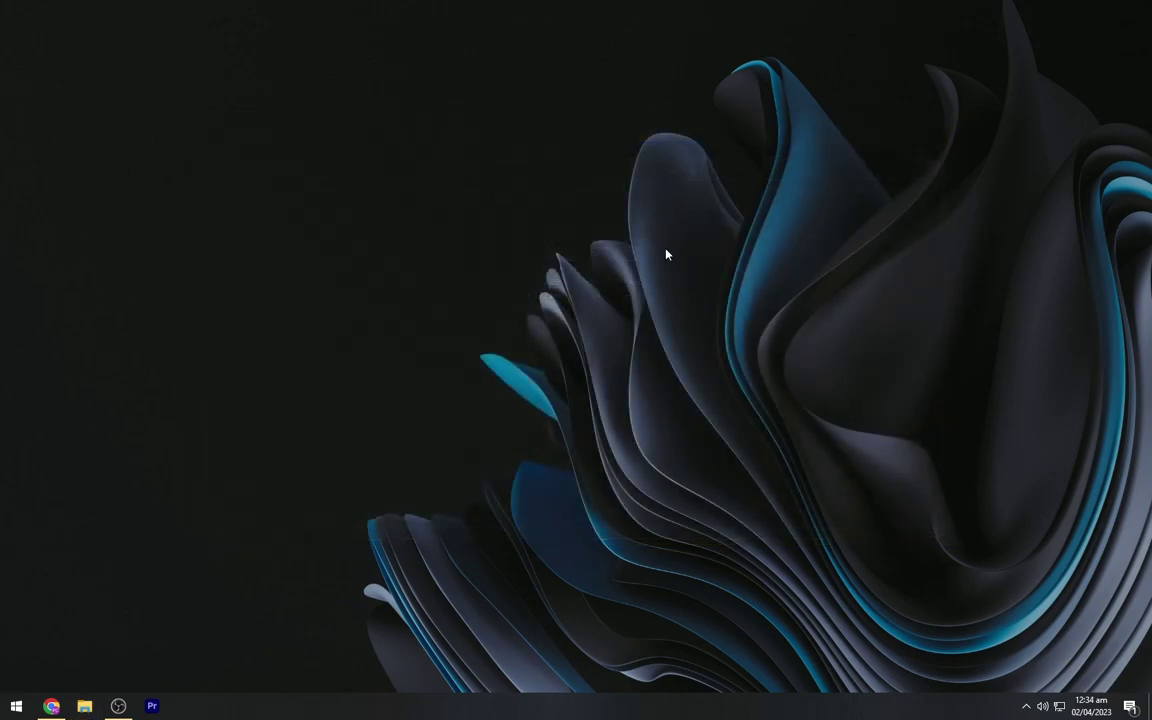
pyautogui.click(1027, 707)
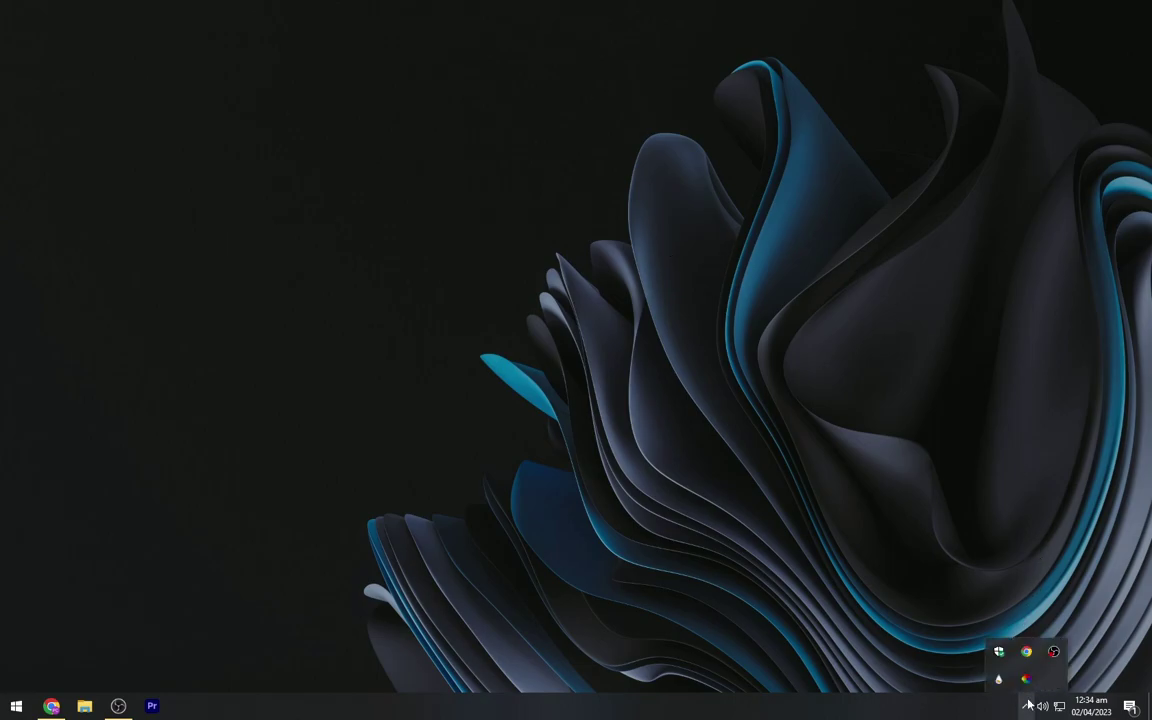
pyautogui.click(998, 679)
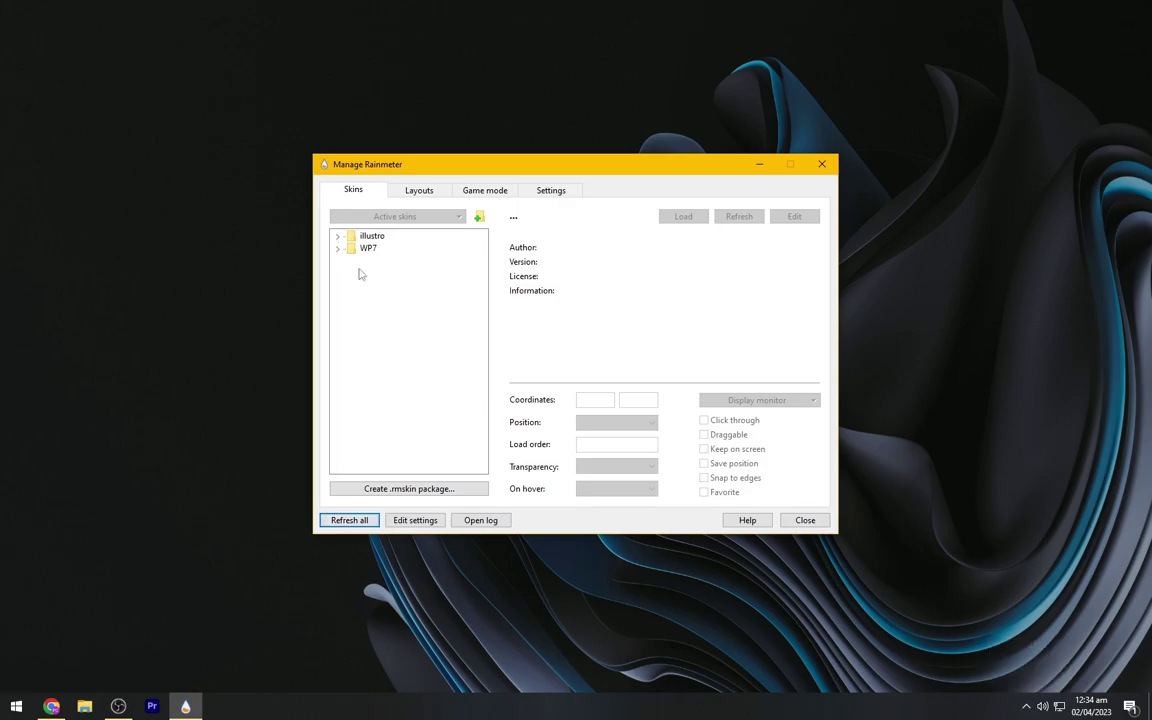
pyautogui.click(435, 197)
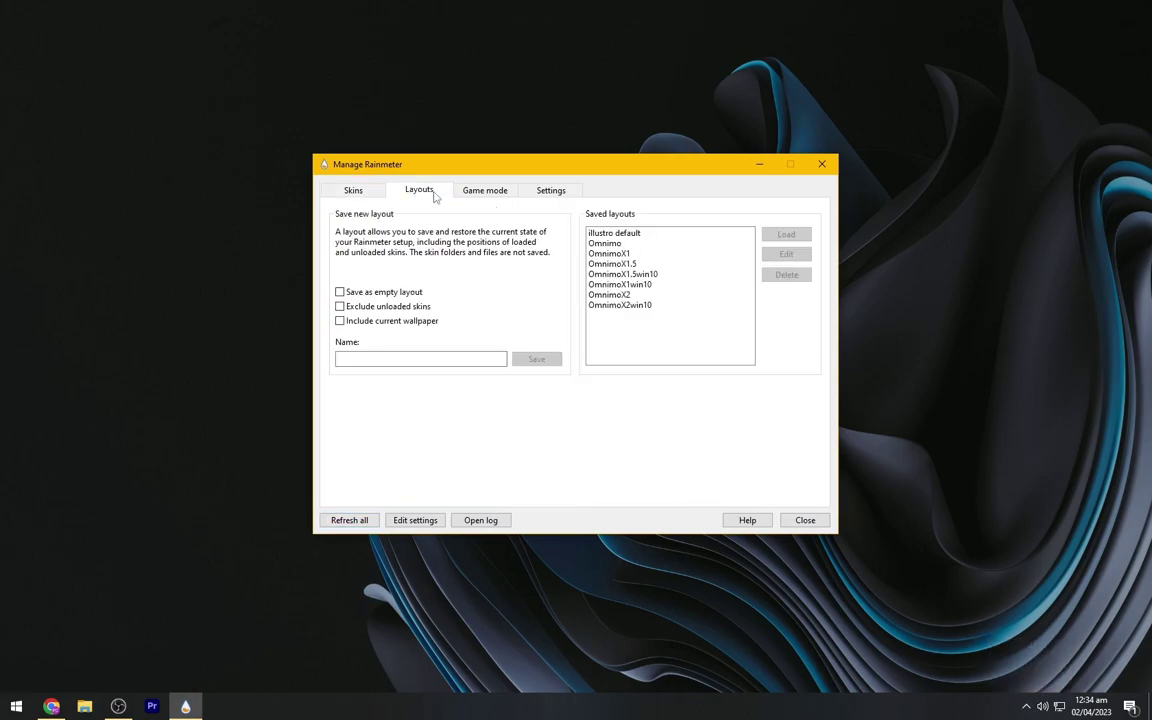
pyautogui.click(610, 244)
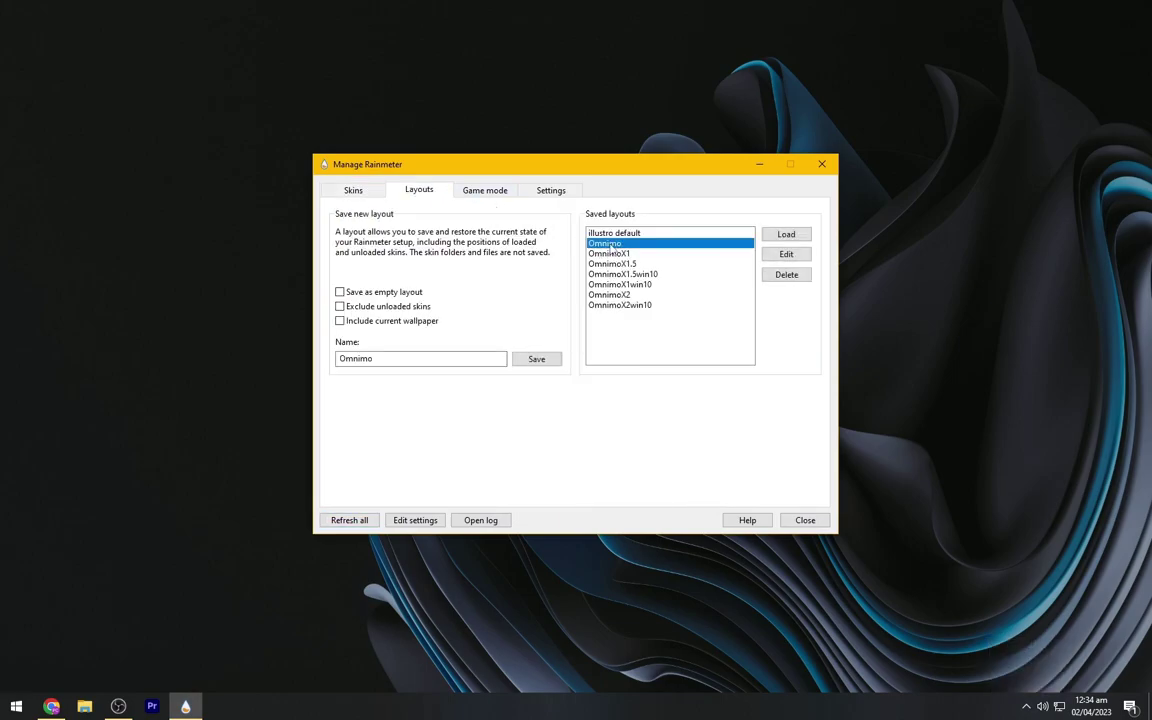
# Step: Load the Omnimo layout and complete its first-run setup in English, accepting the style preferences
pyautogui.click(777, 238)
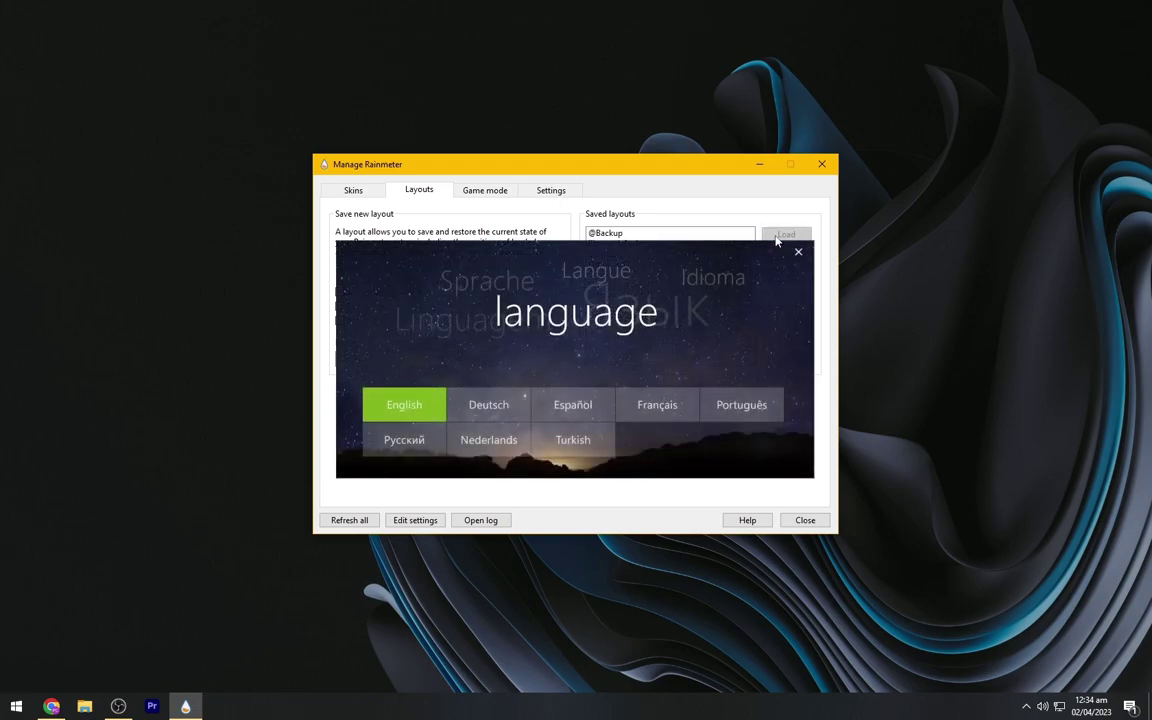
pyautogui.click(755, 163)
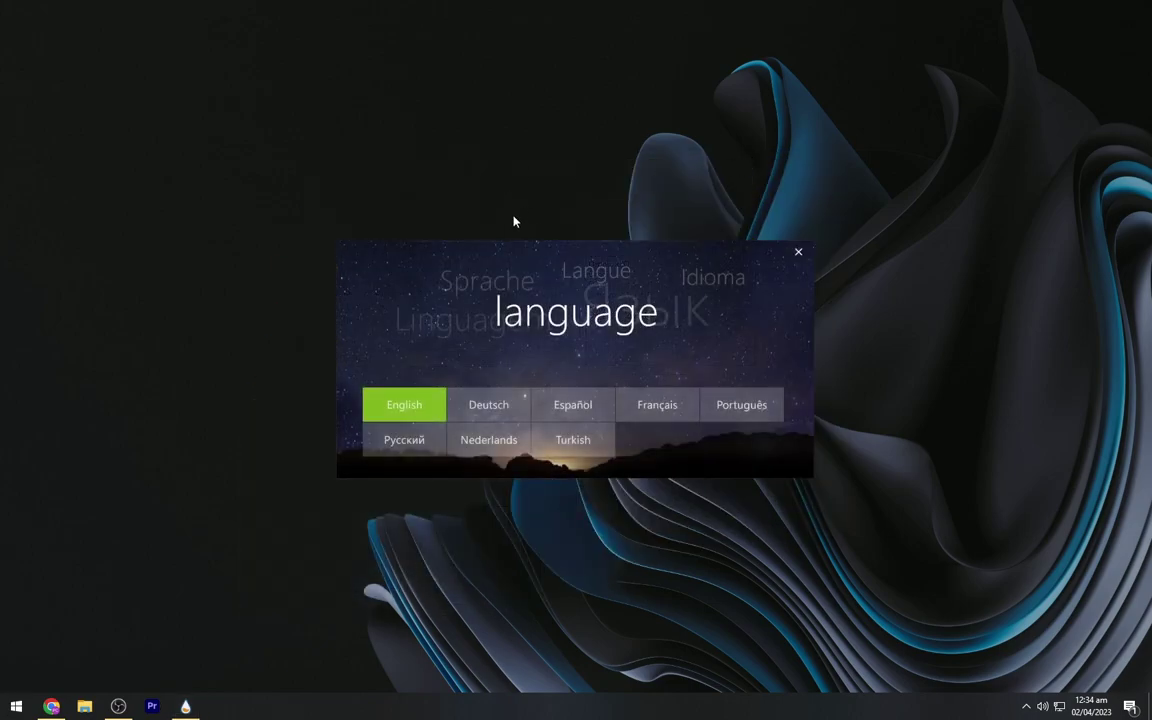
pyautogui.click(405, 406)
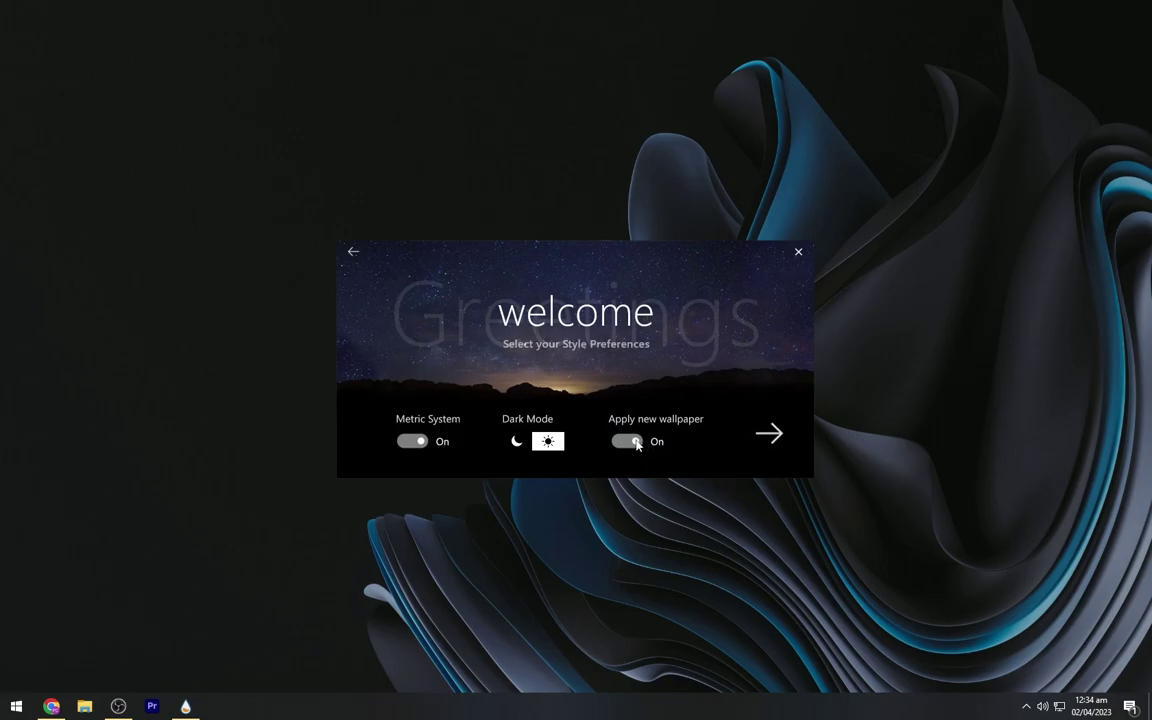
pyautogui.click(770, 436)
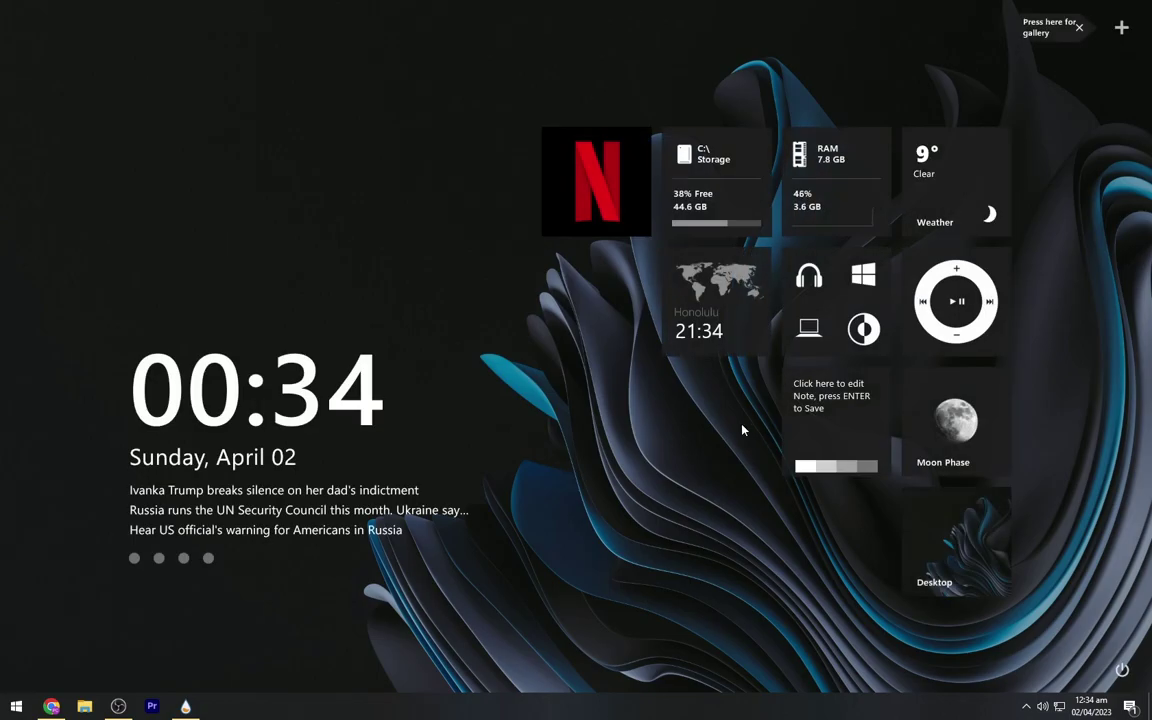
# Step: Dismiss the thank-you window, apply the clock widget settings, and move the clock and news top-left
pyautogui.click(748, 165)
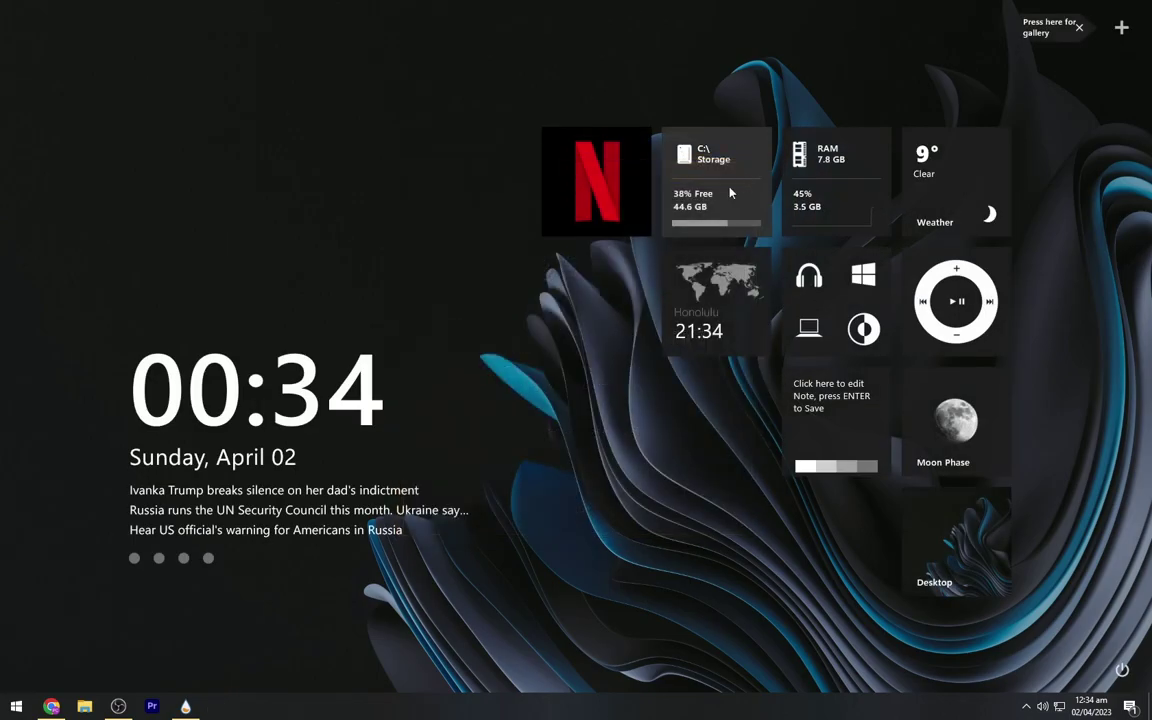
pyautogui.rightClick(290, 397)
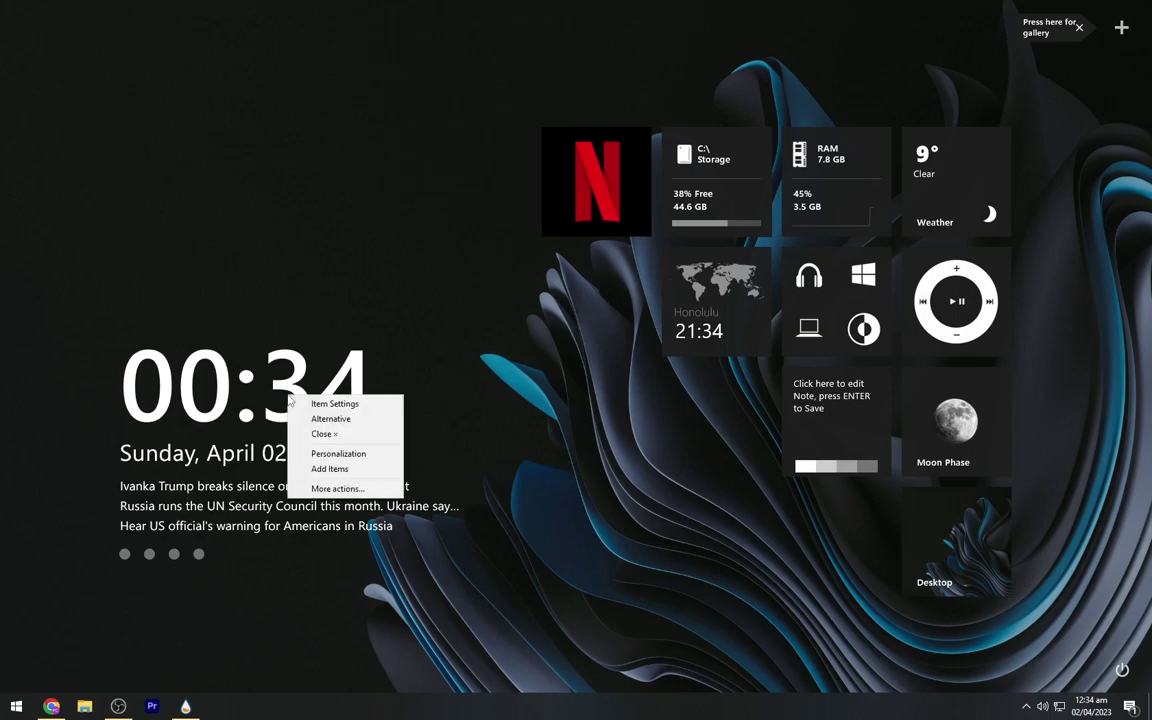
pyautogui.click(325, 401)
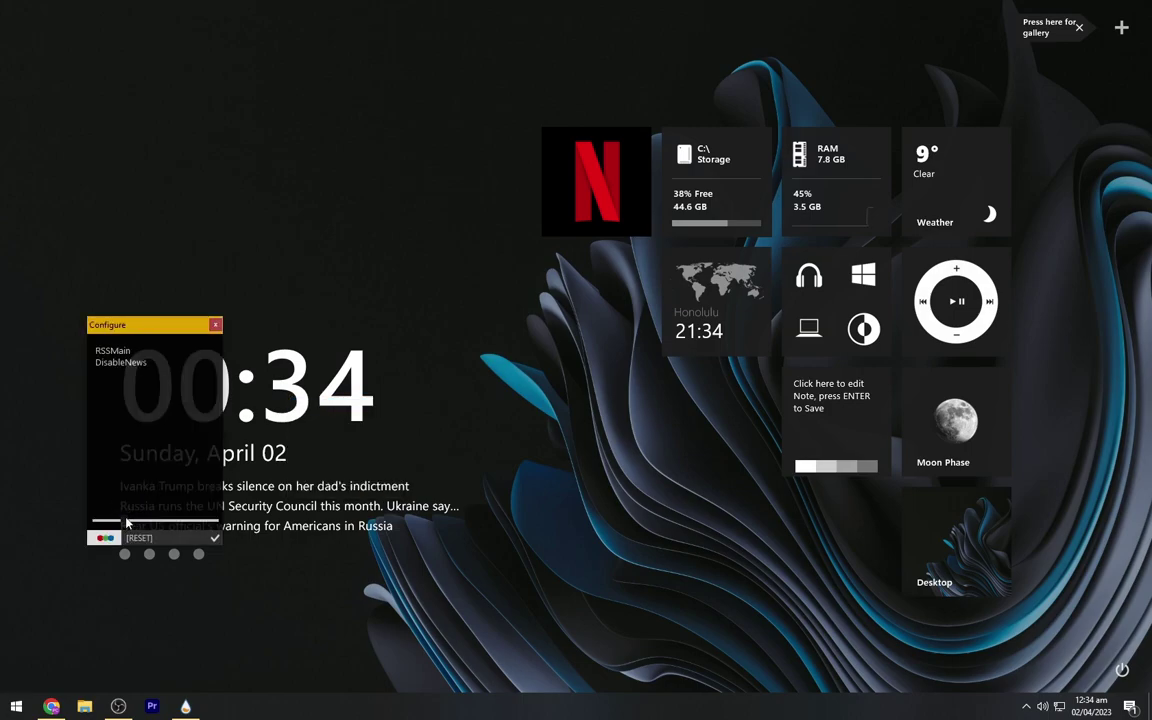
pyautogui.click(214, 537)
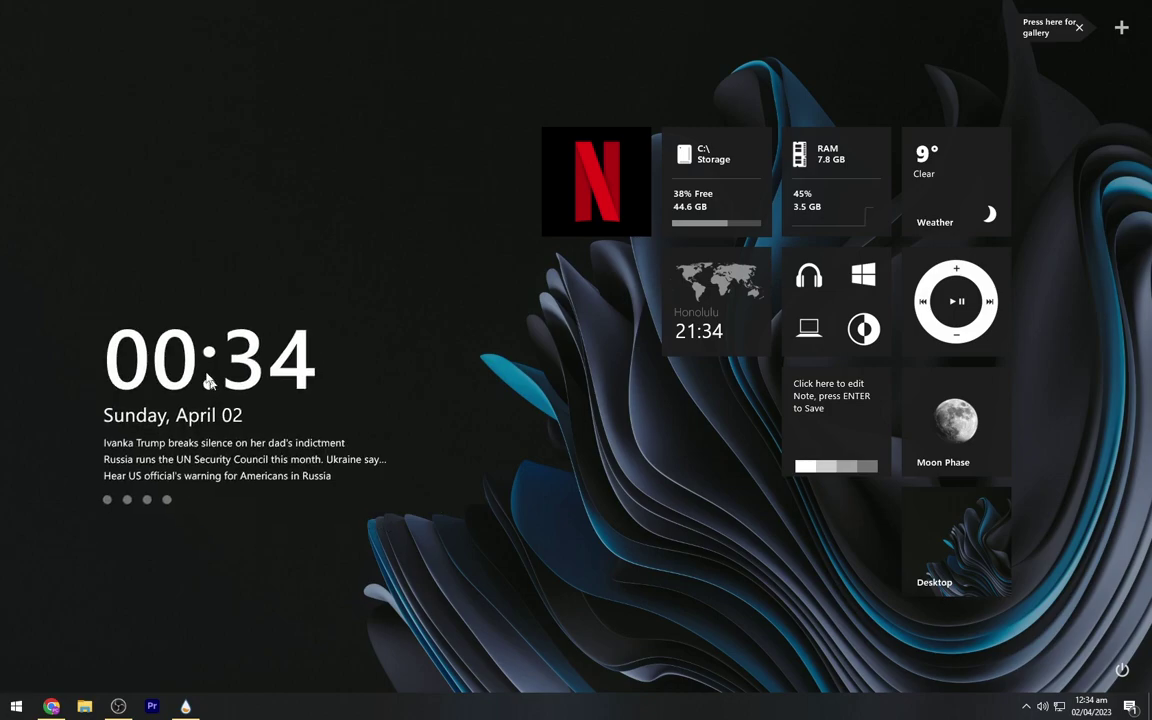
pyautogui.moveTo(208, 382); pyautogui.dragTo(158, 147)
# Step: Move Netflix under the clock, remove Storage and RAM tiles, and place a compact weather tile below the news
pyautogui.moveTo(596, 200); pyautogui.dragTo(236, 436)
pyautogui.moveTo(716, 193); pyautogui.dragTo(633, 204)
pyautogui.rightClick(633, 204)
pyautogui.click(660, 257)
pyautogui.rightClick(800, 180)
pyautogui.click(825, 234)
pyautogui.rightClick(941, 211)
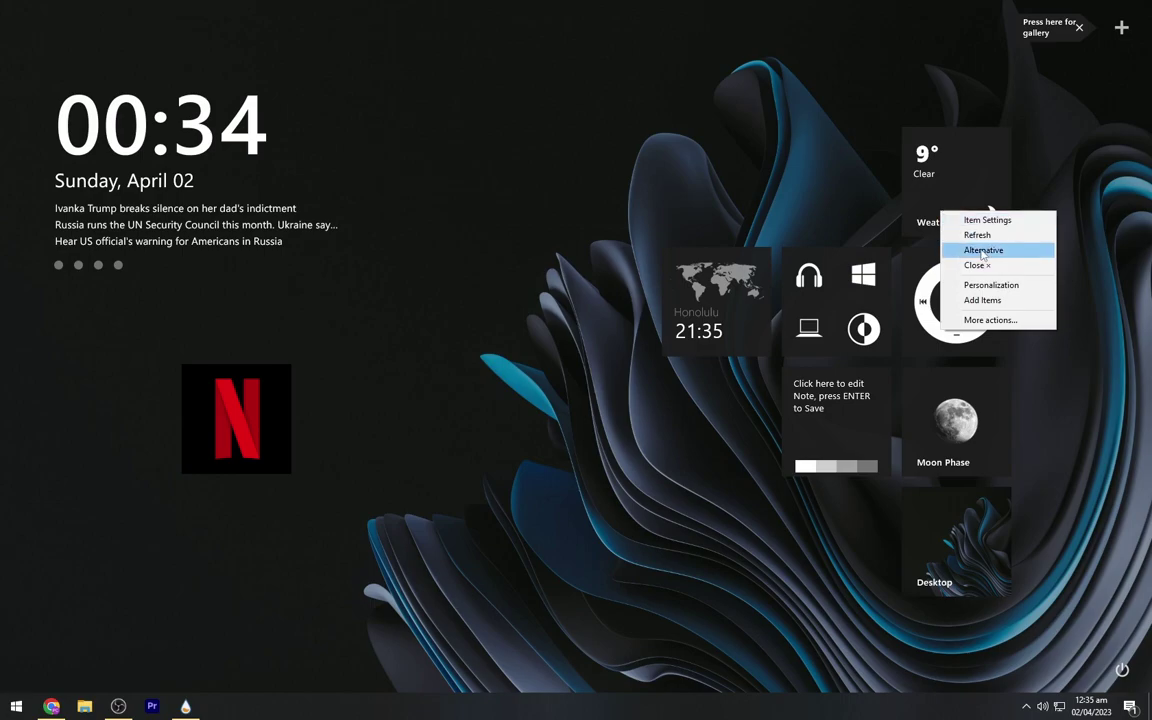
pyautogui.click(983, 250)
pyautogui.moveTo(951, 200); pyautogui.dragTo(330, 305)
# Step: Remove the Honolulu clock tile and move the Windows and laptop tiles left
pyautogui.rightClick(718, 330)
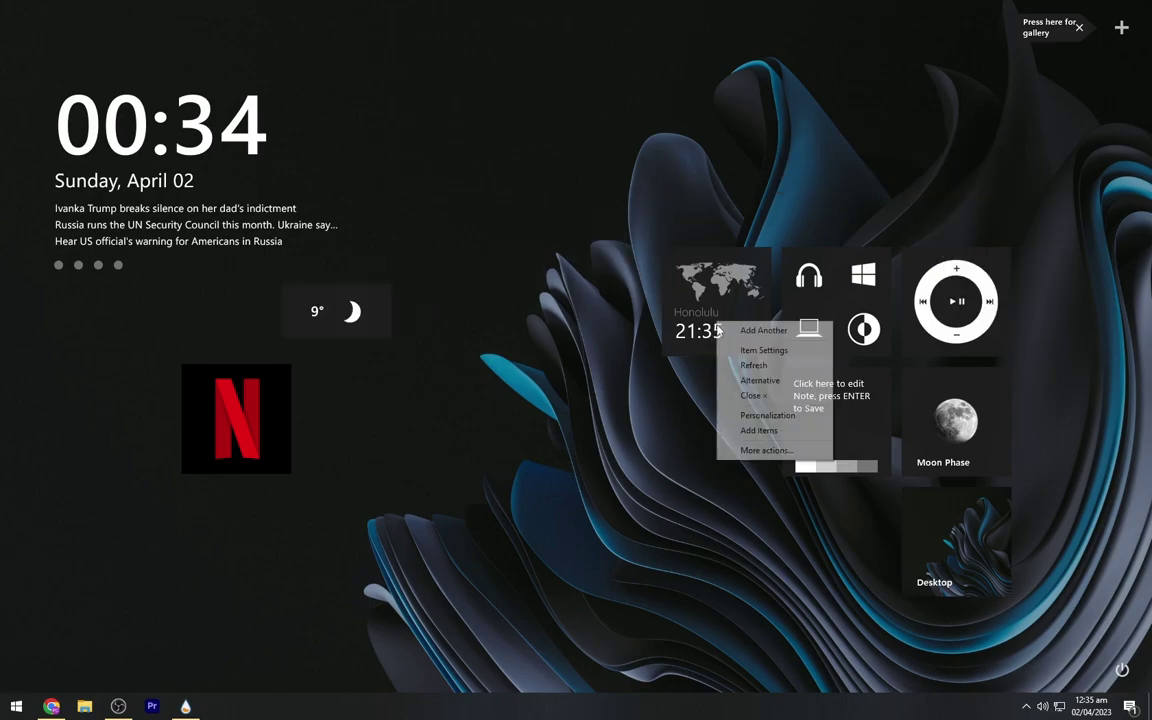
pyautogui.click(750, 395)
pyautogui.moveTo(863, 275); pyautogui.dragTo(545, 228)
pyautogui.moveTo(808, 330); pyautogui.dragTo(586, 331)
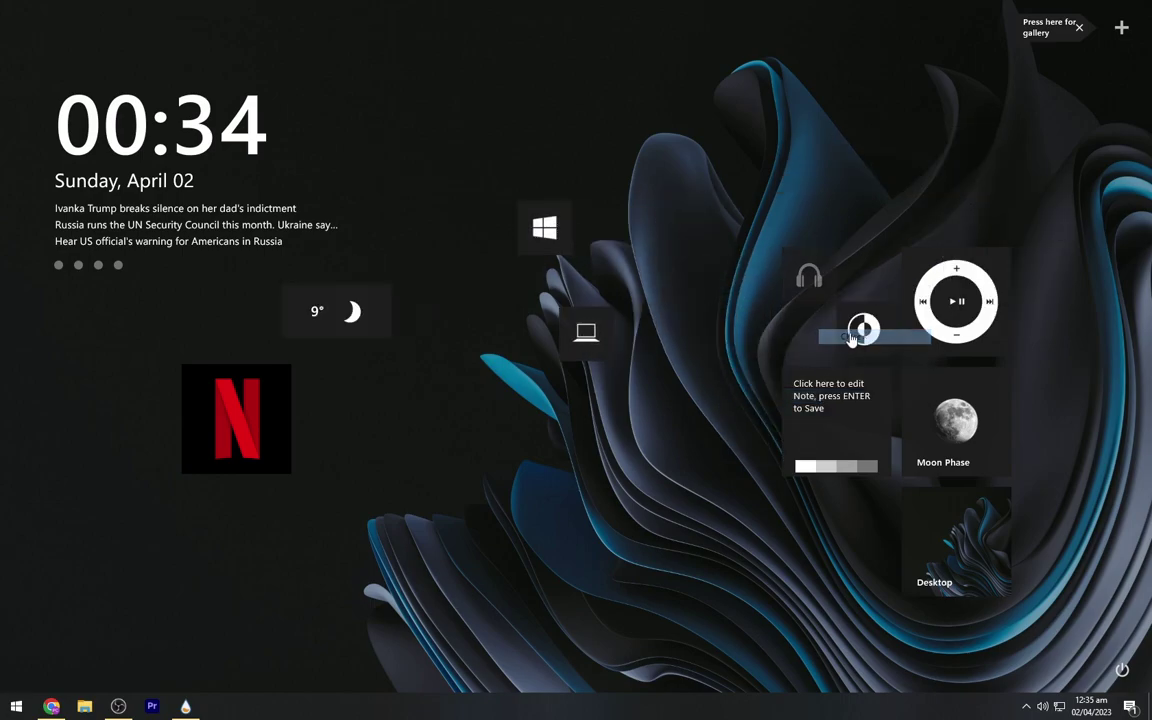
# Step: Remove the headphones, brightness, note, Moon Phase and Desktop tiles
pyautogui.rightClick(808, 277)
pyautogui.click(843, 332)
pyautogui.rightClick(862, 328)
pyautogui.click(897, 383)
pyautogui.rightClick(856, 419)
pyautogui.click(887, 488)
pyautogui.rightClick(952, 413)
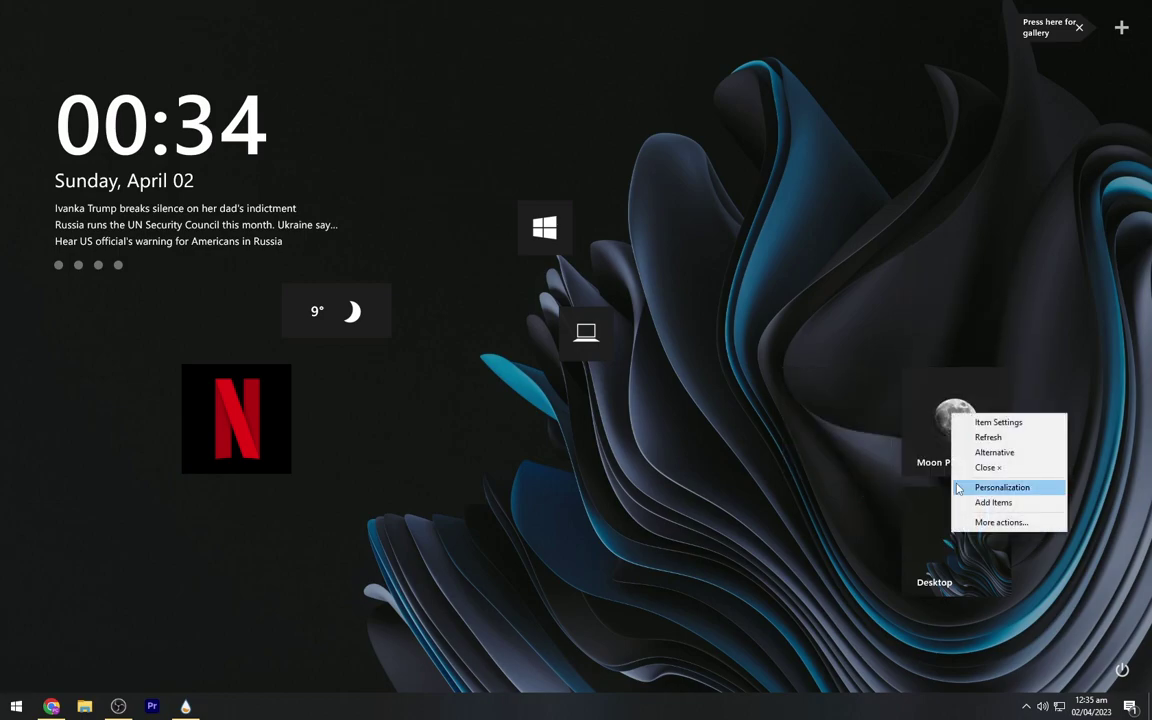
pyautogui.click(987, 467)
pyautogui.rightClick(962, 577)
pyautogui.click(990, 511)
# Step: Unload the gallery button skin and open Omnimo's Personalization window
pyautogui.rightClick(1030, 30)
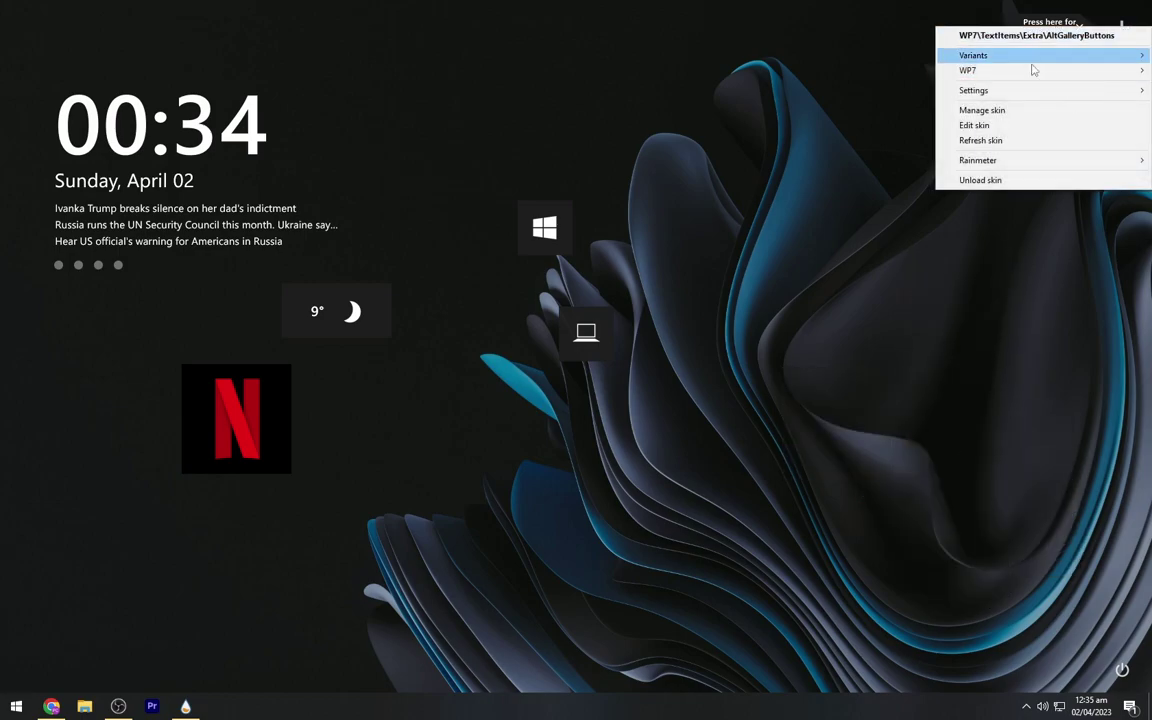
pyautogui.click(990, 180)
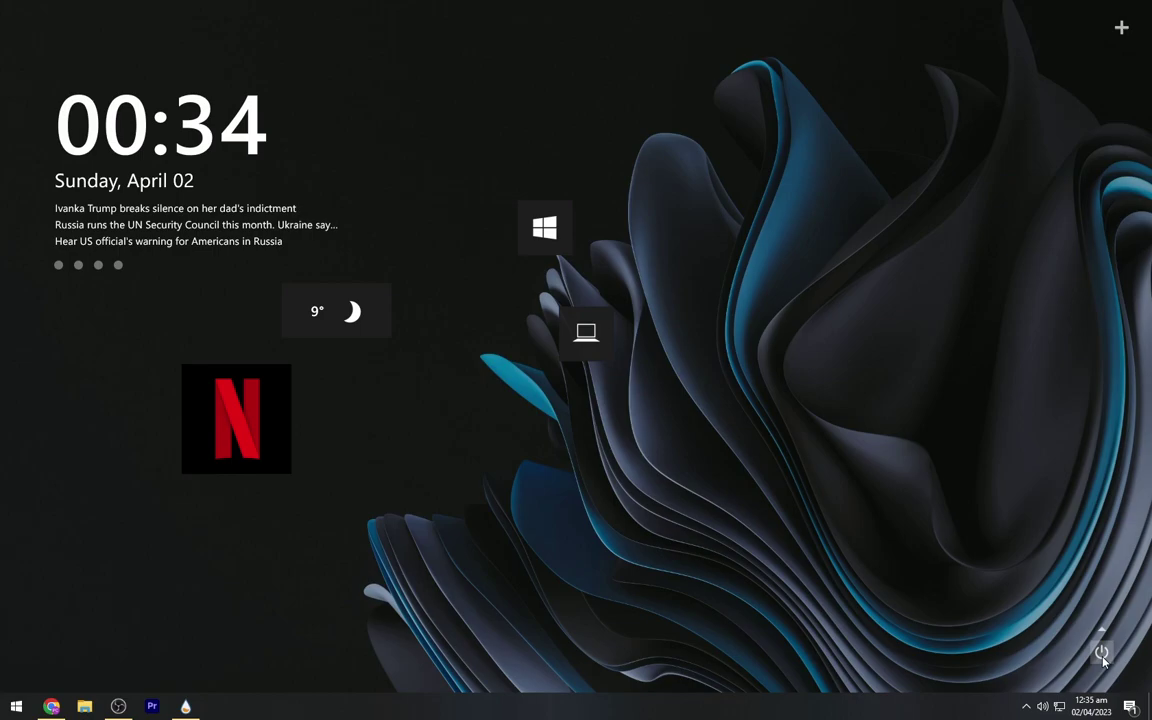
pyautogui.click(1102, 48)
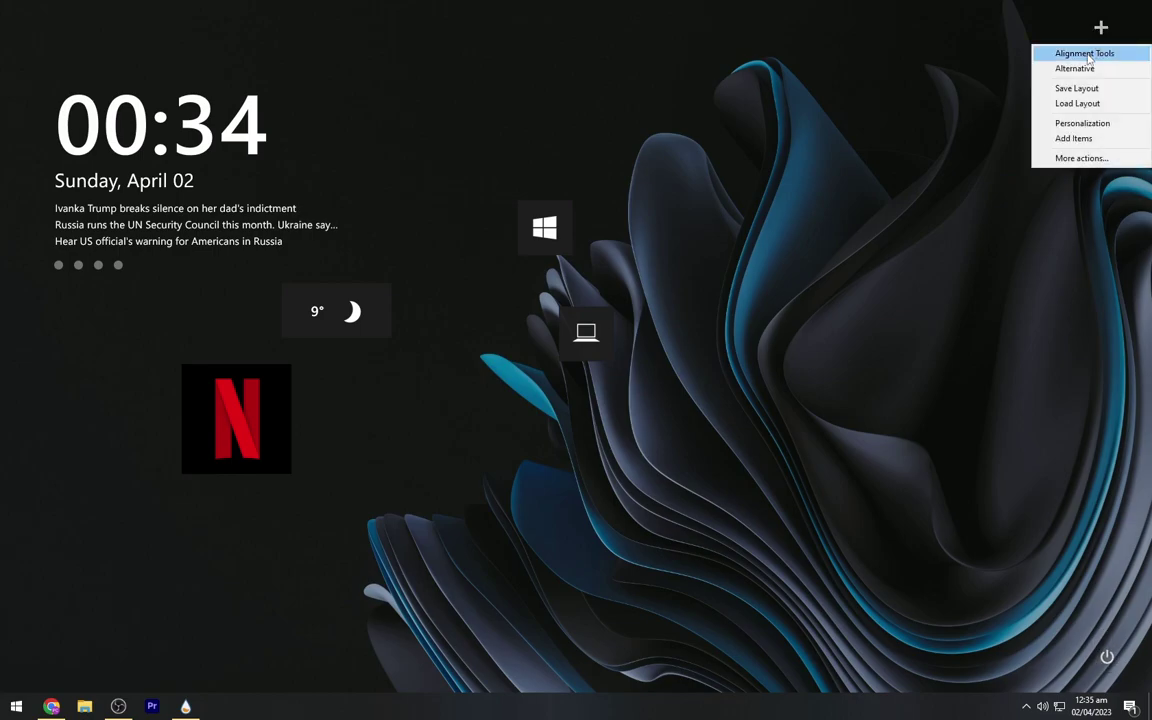
pyautogui.click(1052, 130)
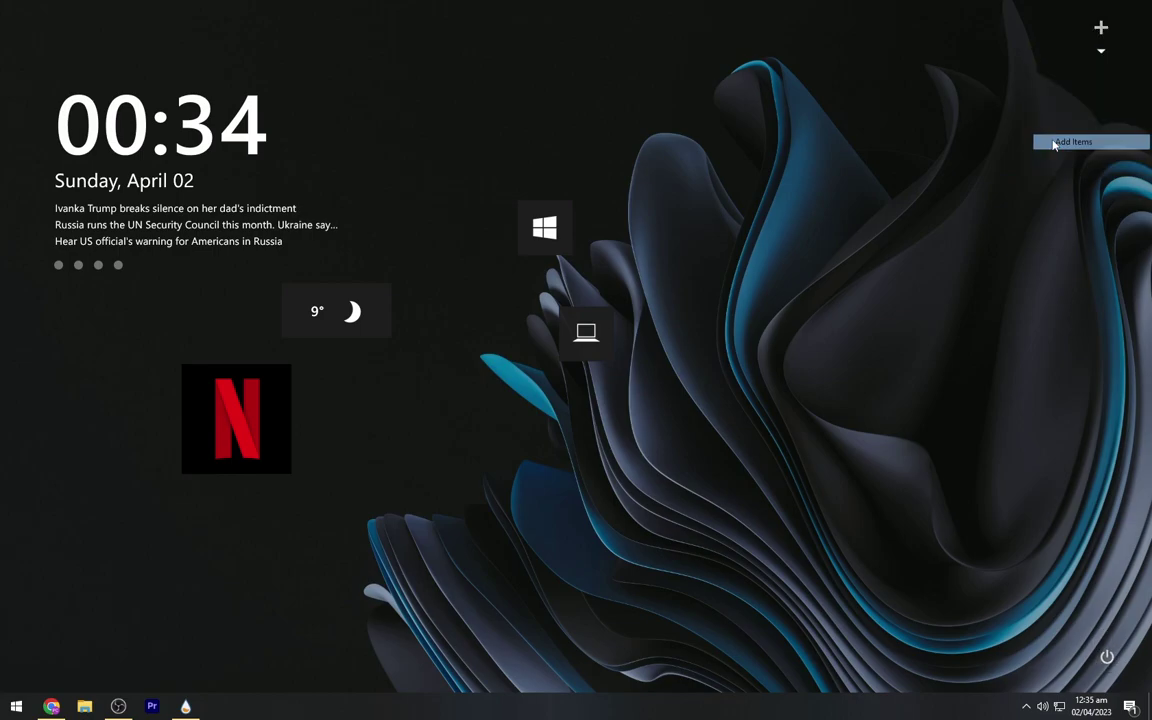
# Step: Add Word, Notepad, Paint, Chrome and Photoshop shortcut panels from the gallery, then close it
pyautogui.moveTo(641, 160); pyautogui.dragTo(678, 112)
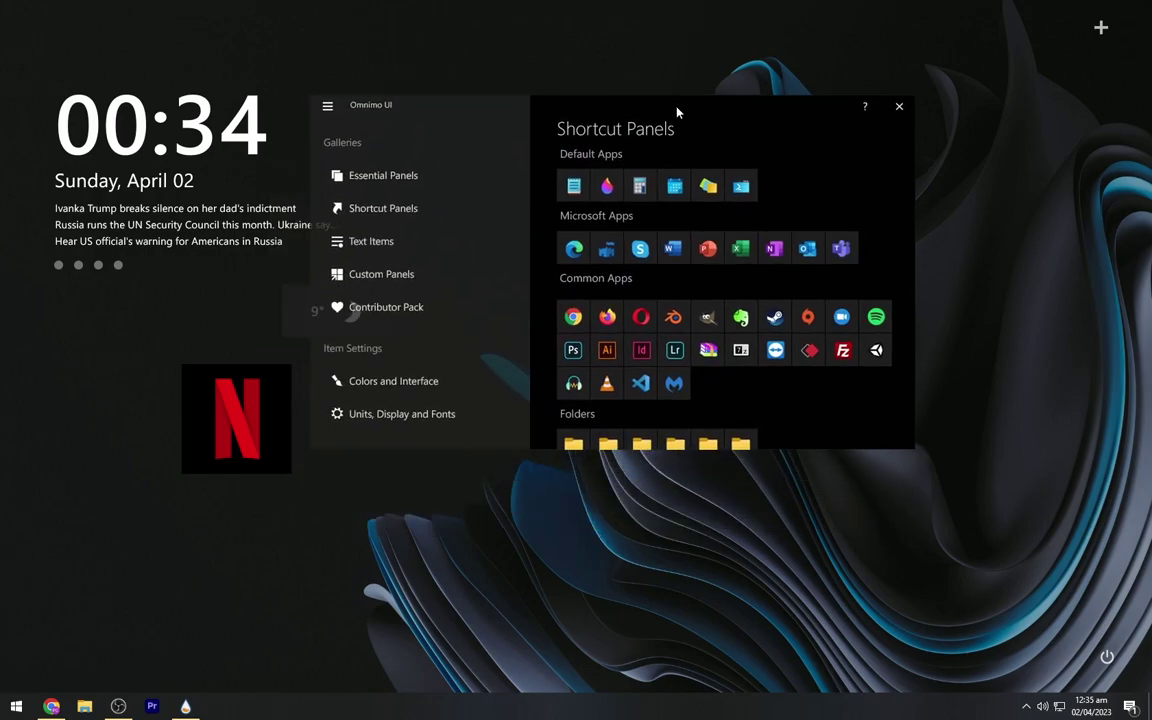
pyautogui.click(675, 249)
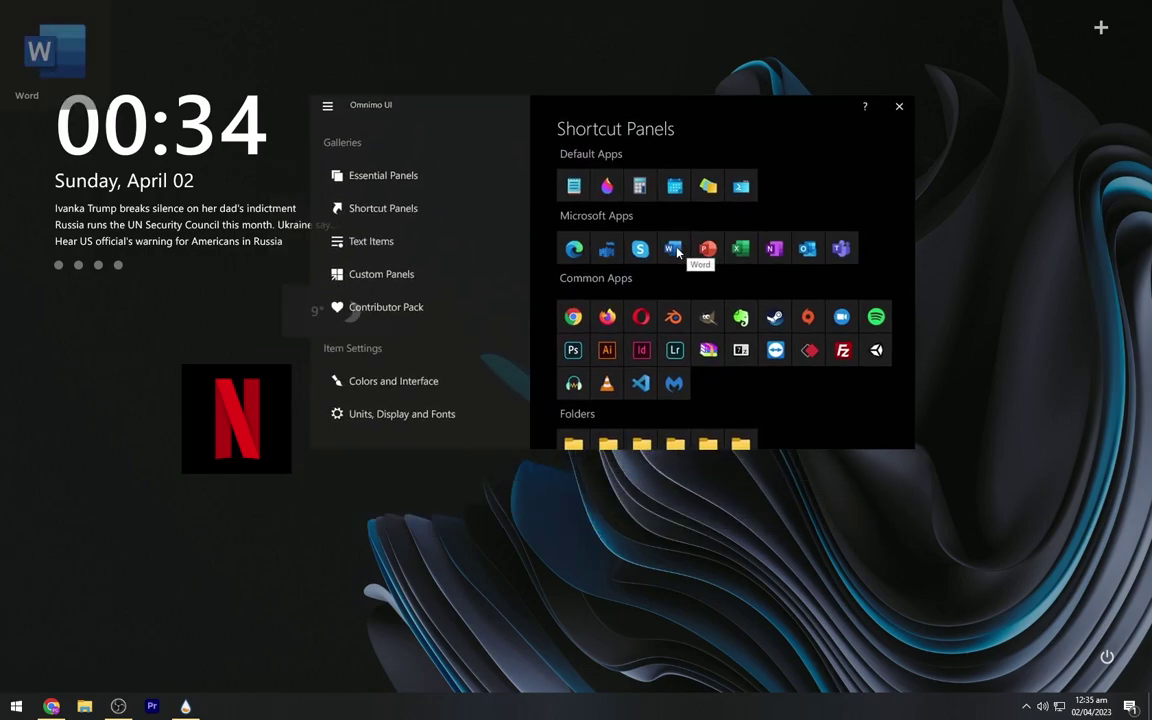
pyautogui.click(578, 193)
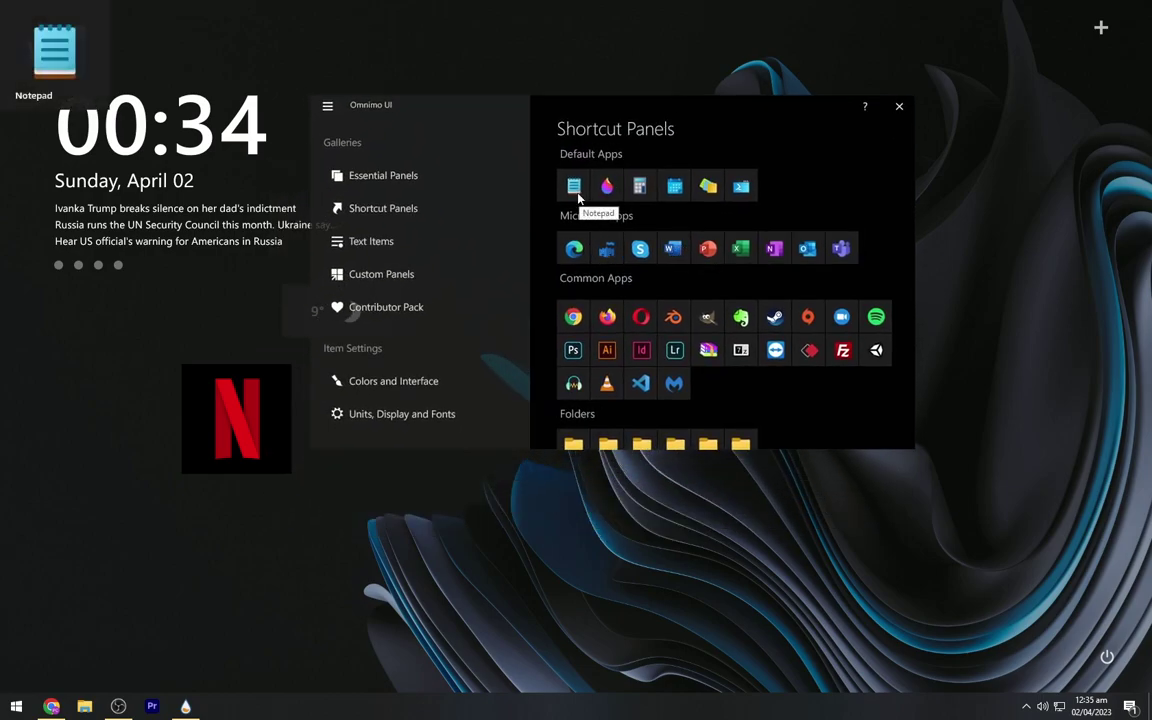
pyautogui.click(606, 189)
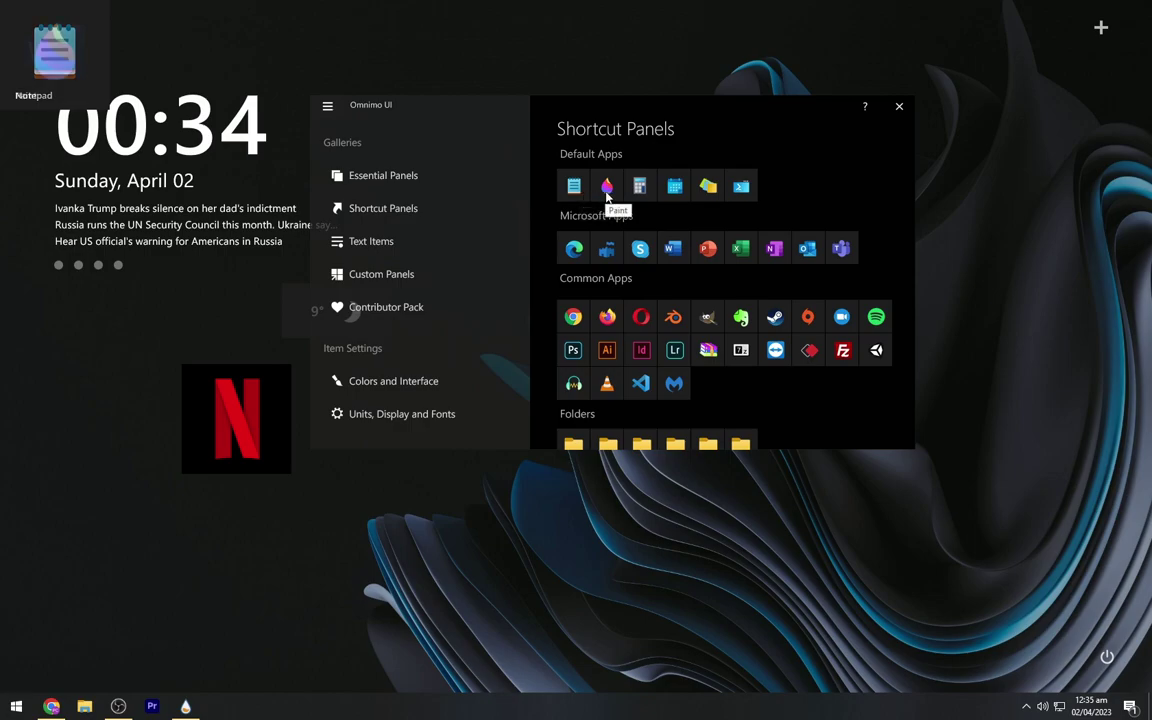
pyautogui.click(573, 317)
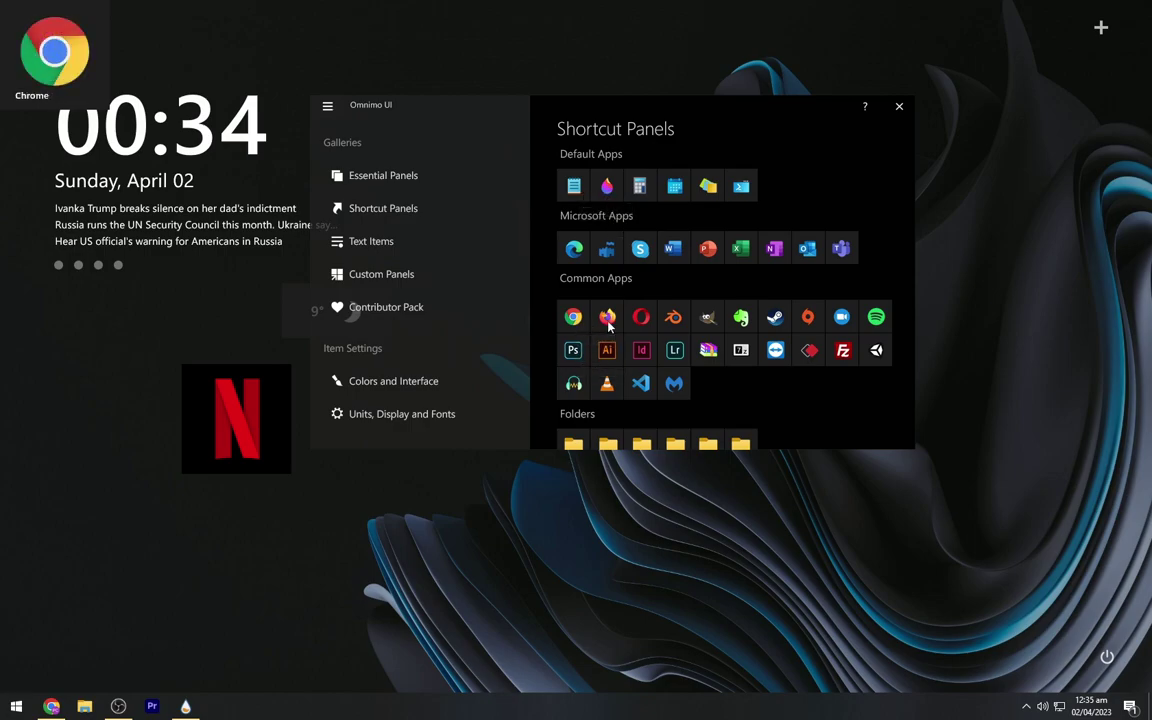
pyautogui.click(608, 320)
pyautogui.scroll(-1, 637, 369)
pyautogui.click(573, 302)
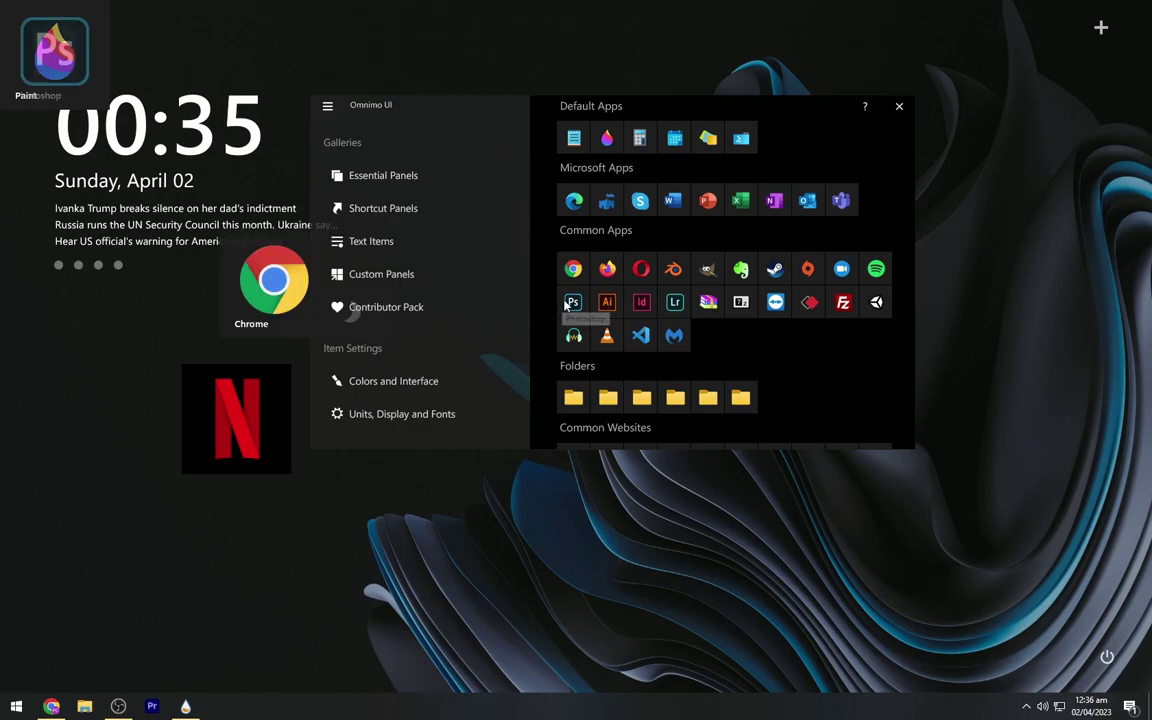
pyautogui.click(899, 105)
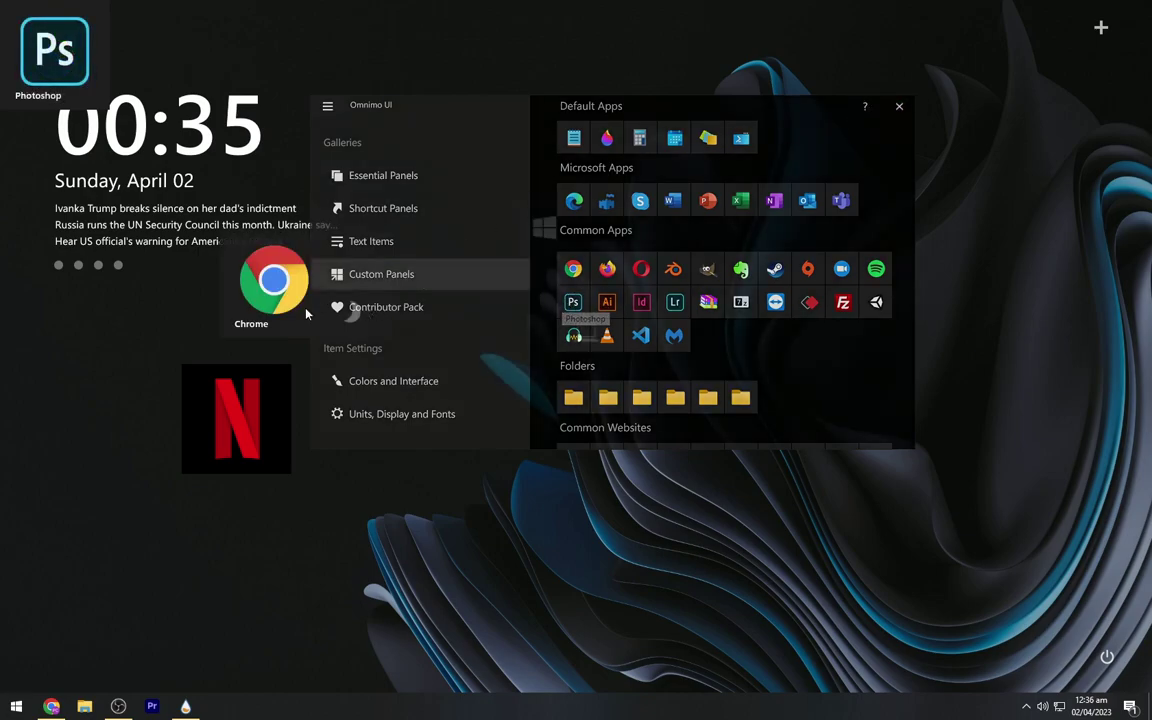
# Step: Switch Photoshop, Paint, Word and Notepad tiles to small Alternative icons; shift weather and clock left
pyautogui.moveTo(310, 258); pyautogui.dragTo(440, 399)
pyautogui.rightClick(448, 392)
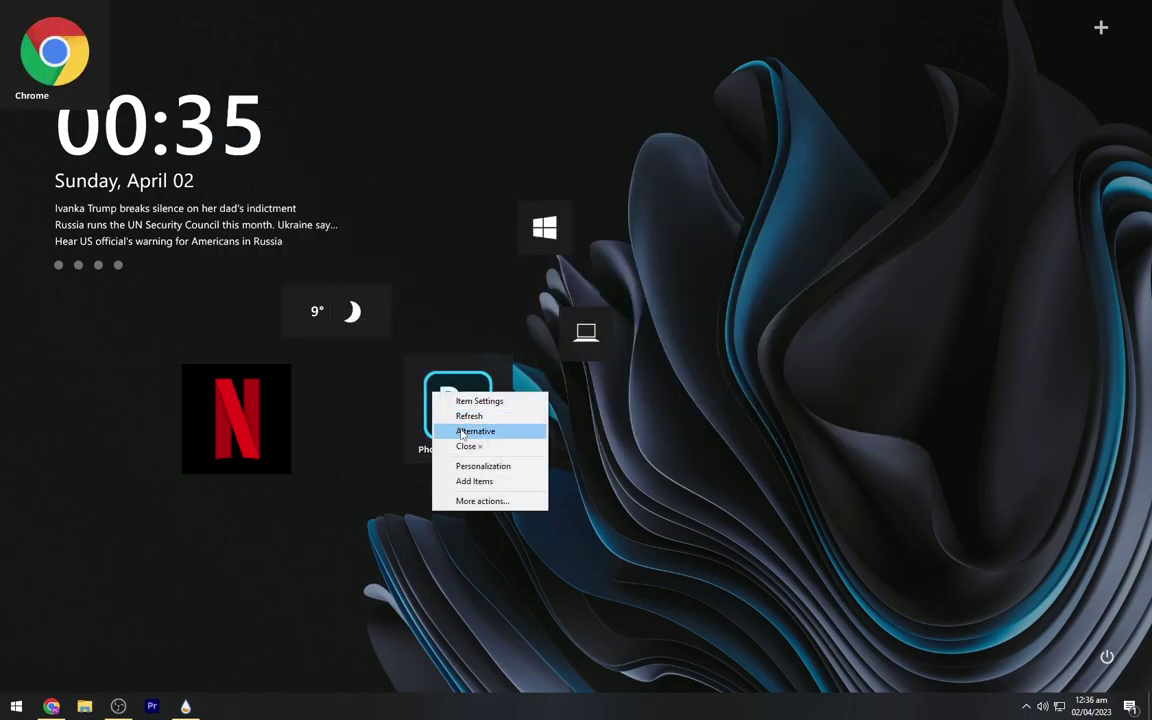
pyautogui.click(520, 429)
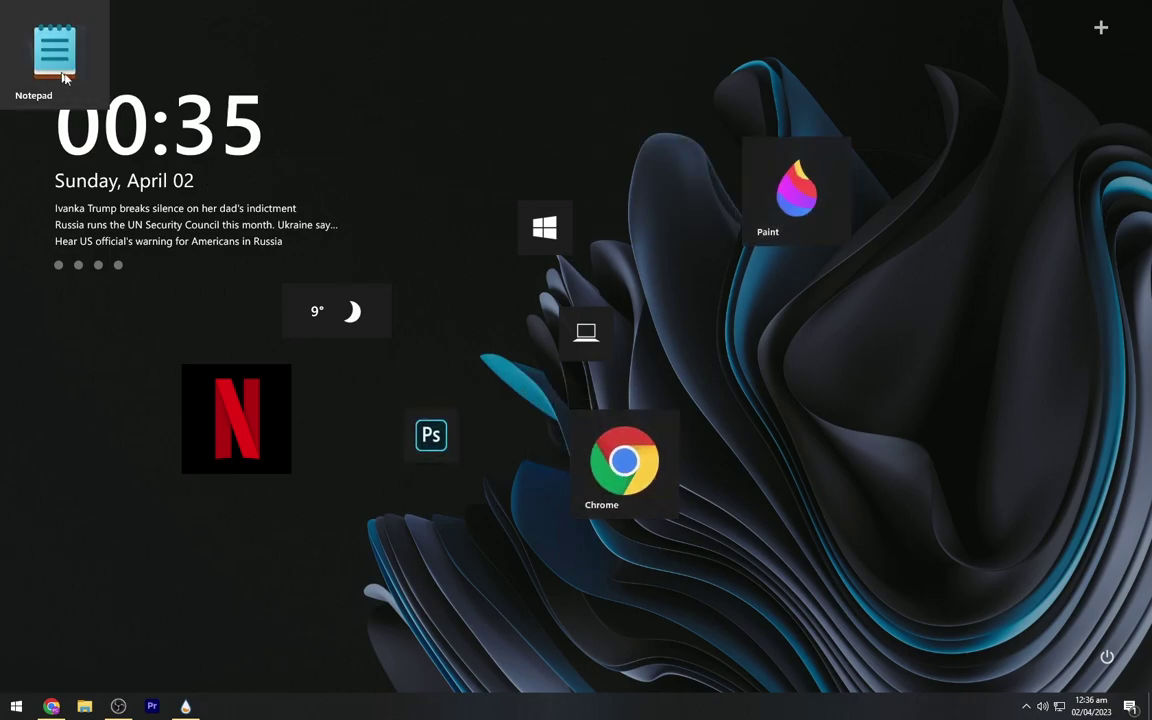
pyautogui.rightClick(789, 198)
pyautogui.click(815, 229)
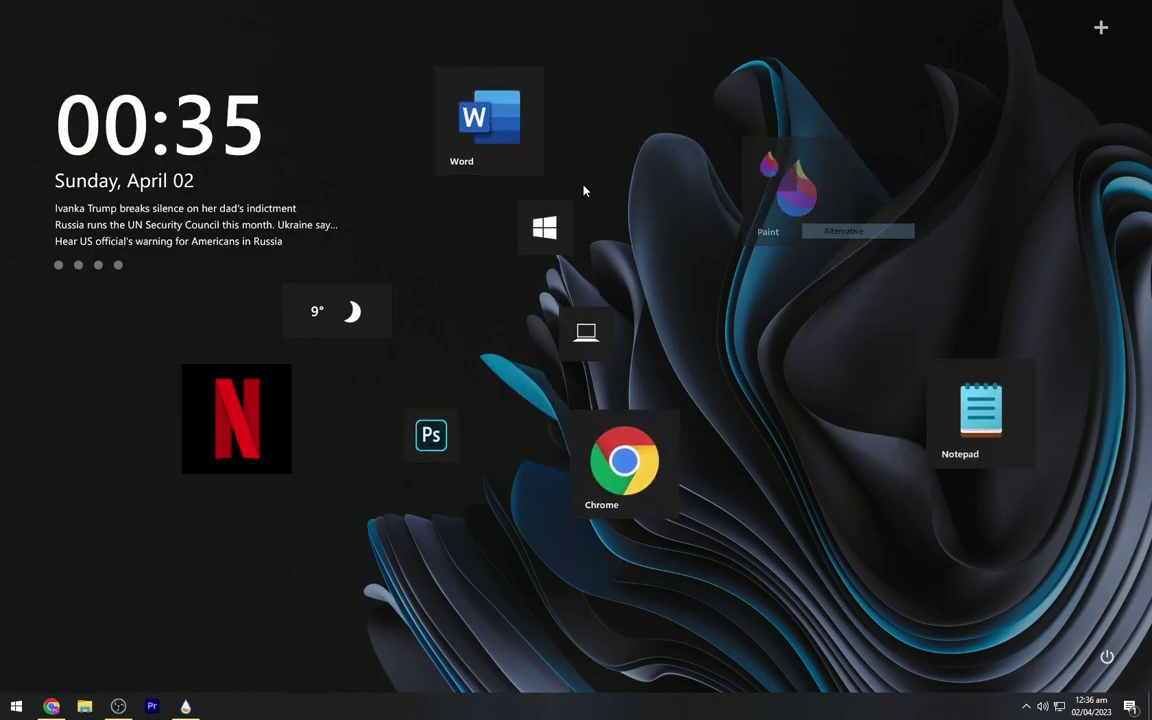
pyautogui.rightClick(534, 153)
pyautogui.click(585, 192)
pyautogui.rightClick(955, 410)
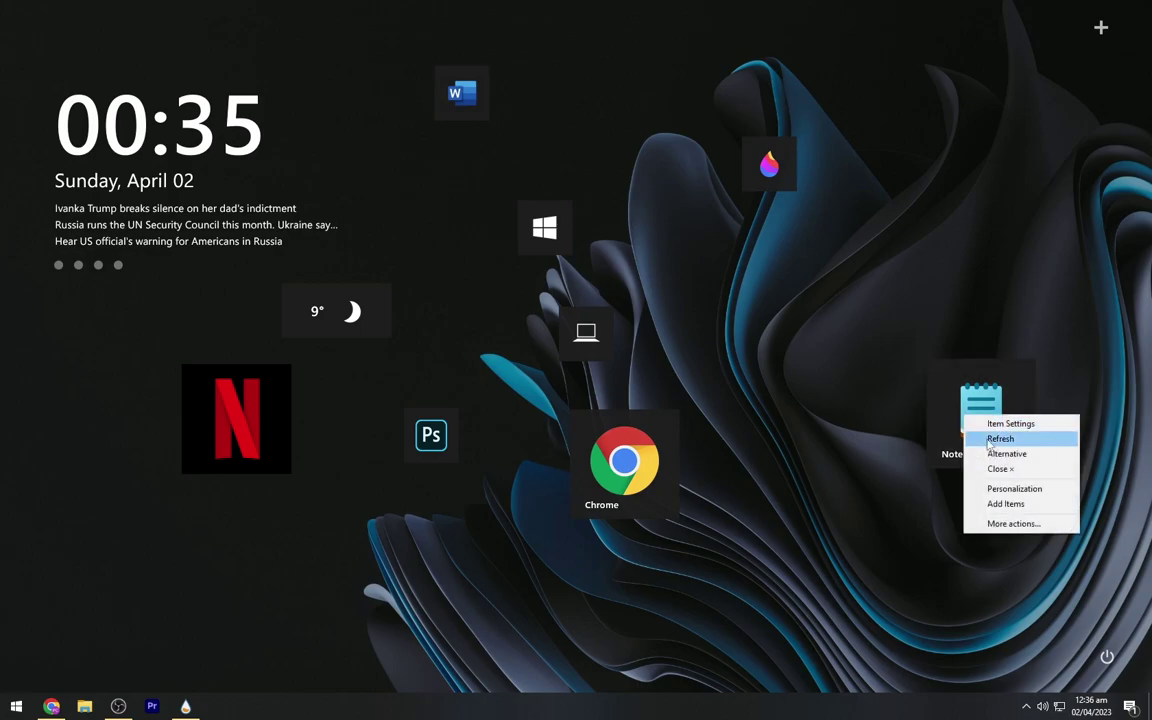
pyautogui.click(985, 448)
pyautogui.moveTo(296, 326); pyautogui.dragTo(80, 326)
pyautogui.moveTo(180, 180); pyautogui.dragTo(177, 88)
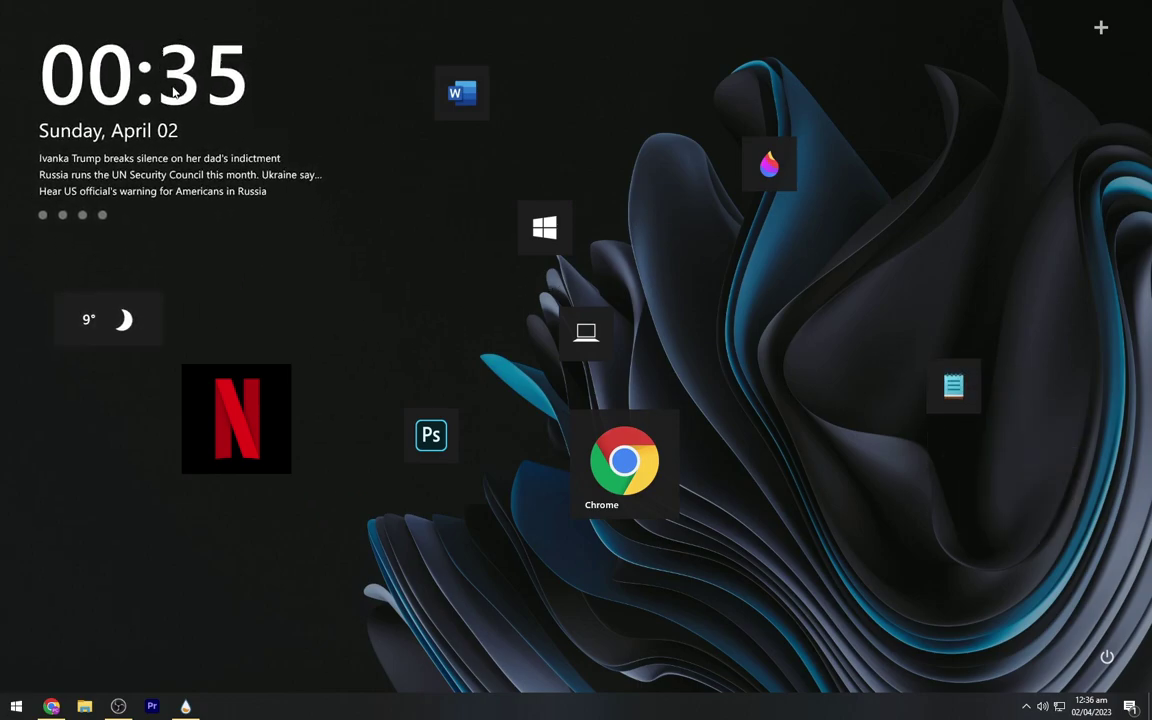
# Step: Grid the Windows, laptop, Paint, Word, Notepad and Photoshop tiles under the weather, Netflix beside Chrome
pyautogui.moveTo(123, 298)
pyautogui.moveTo(123, 298); pyautogui.dragTo(103, 264)
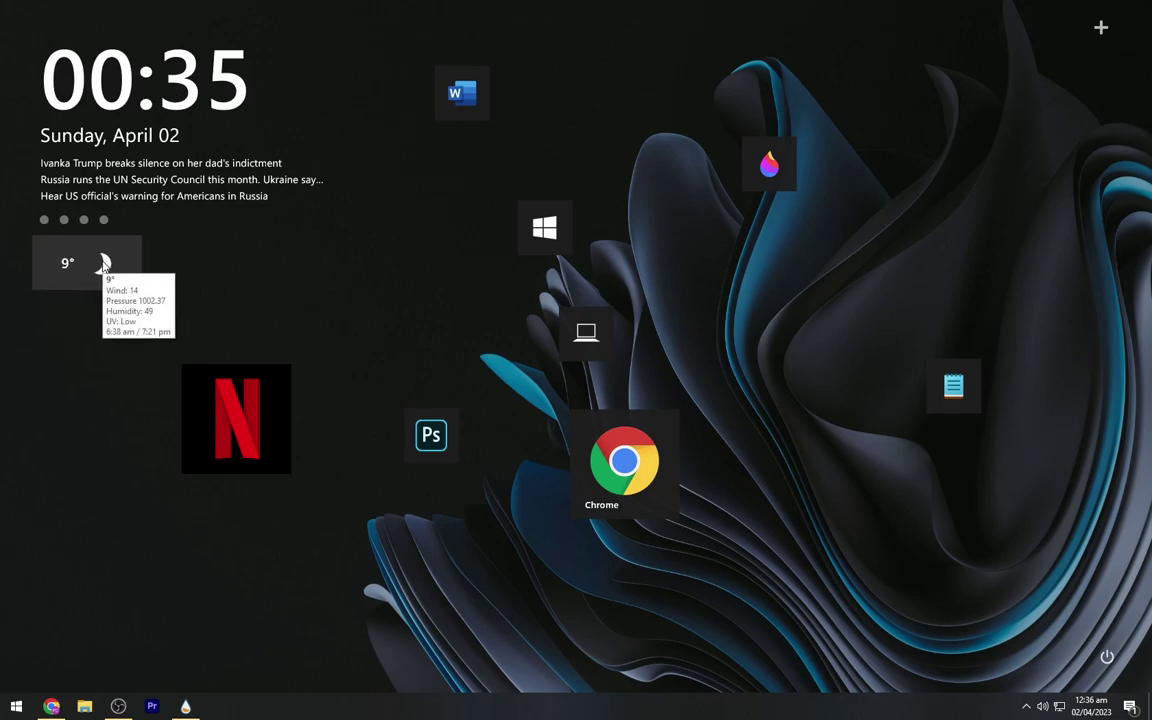
pyautogui.moveTo(279, 431); pyautogui.dragTo(403, 611)
pyautogui.moveTo(534, 246); pyautogui.dragTo(48, 340)
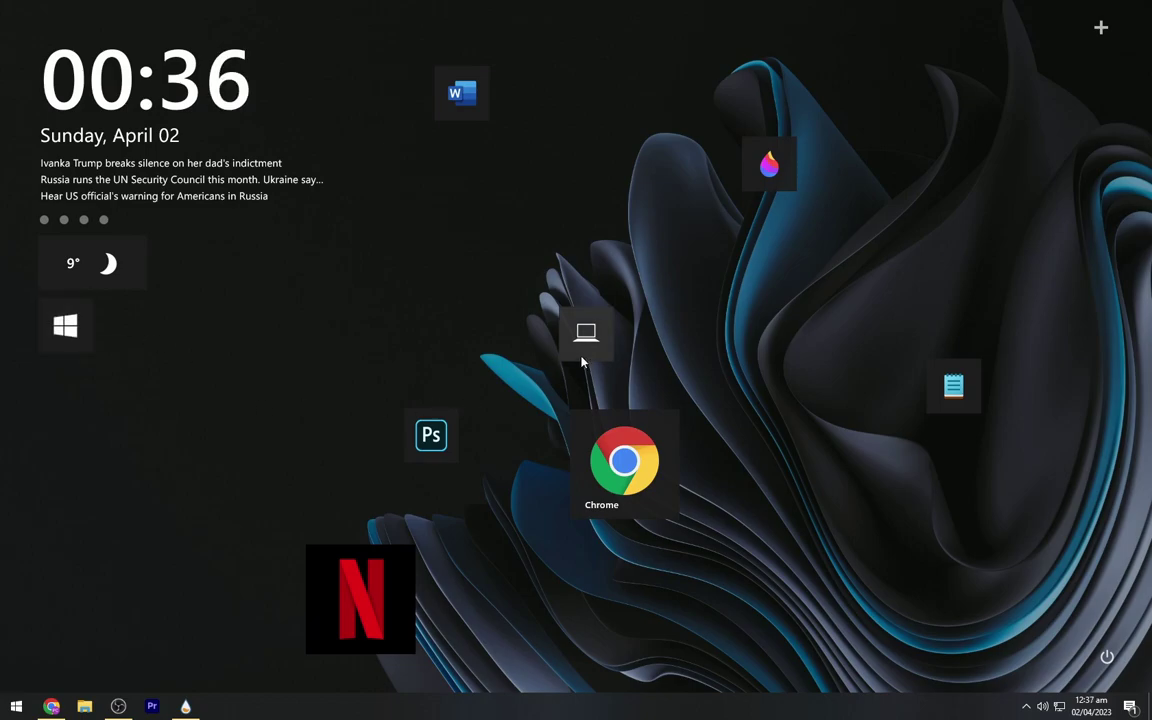
pyautogui.moveTo(587, 354); pyautogui.dragTo(130, 347)
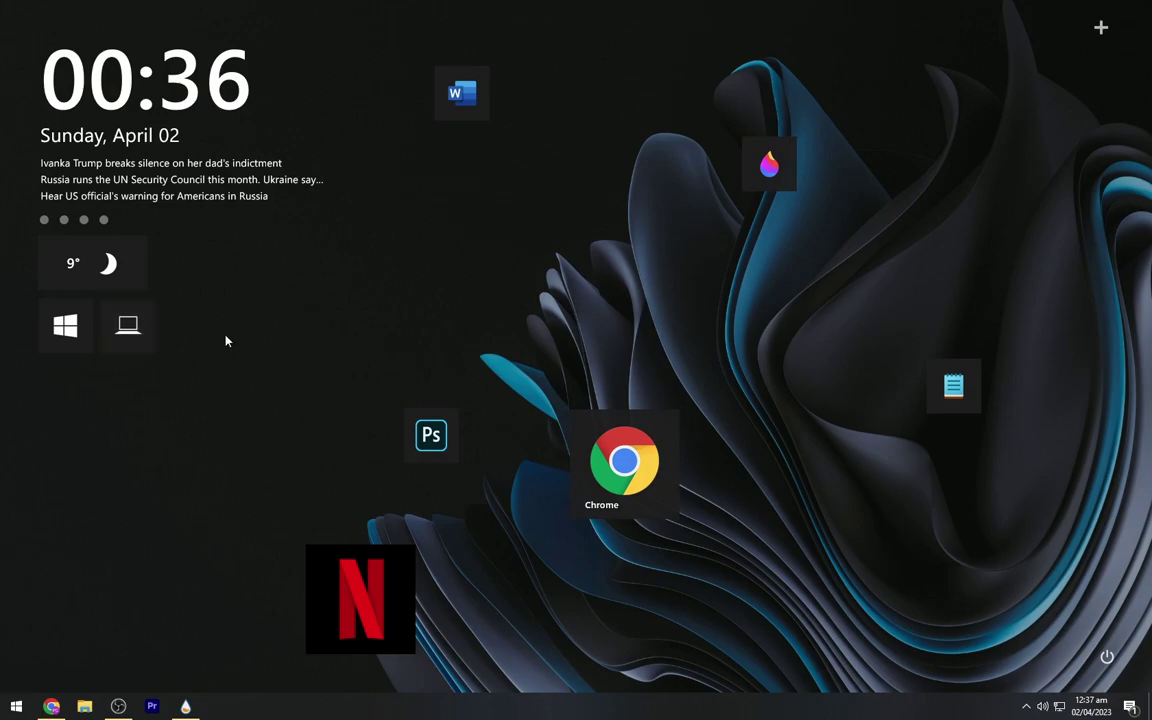
pyautogui.moveTo(778, 185); pyautogui.dragTo(80, 420)
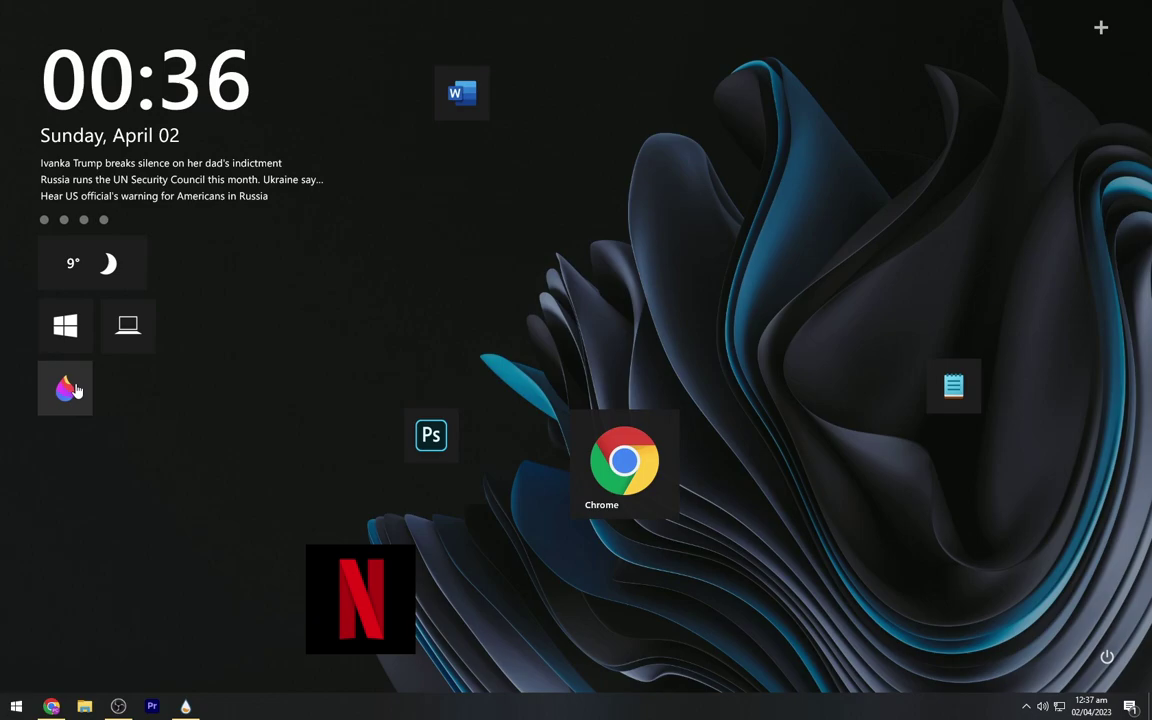
pyautogui.moveTo(463, 98); pyautogui.dragTo(122, 398)
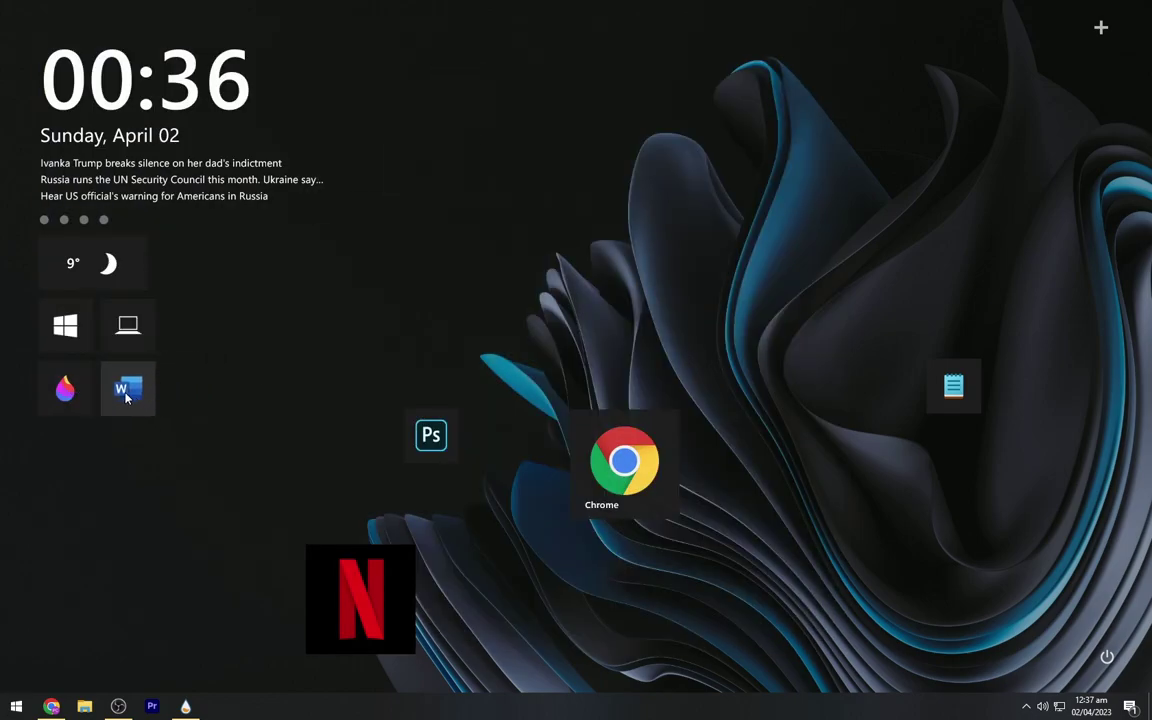
pyautogui.moveTo(951, 402); pyautogui.dragTo(66, 468)
pyautogui.moveTo(431, 436); pyautogui.dragTo(126, 480)
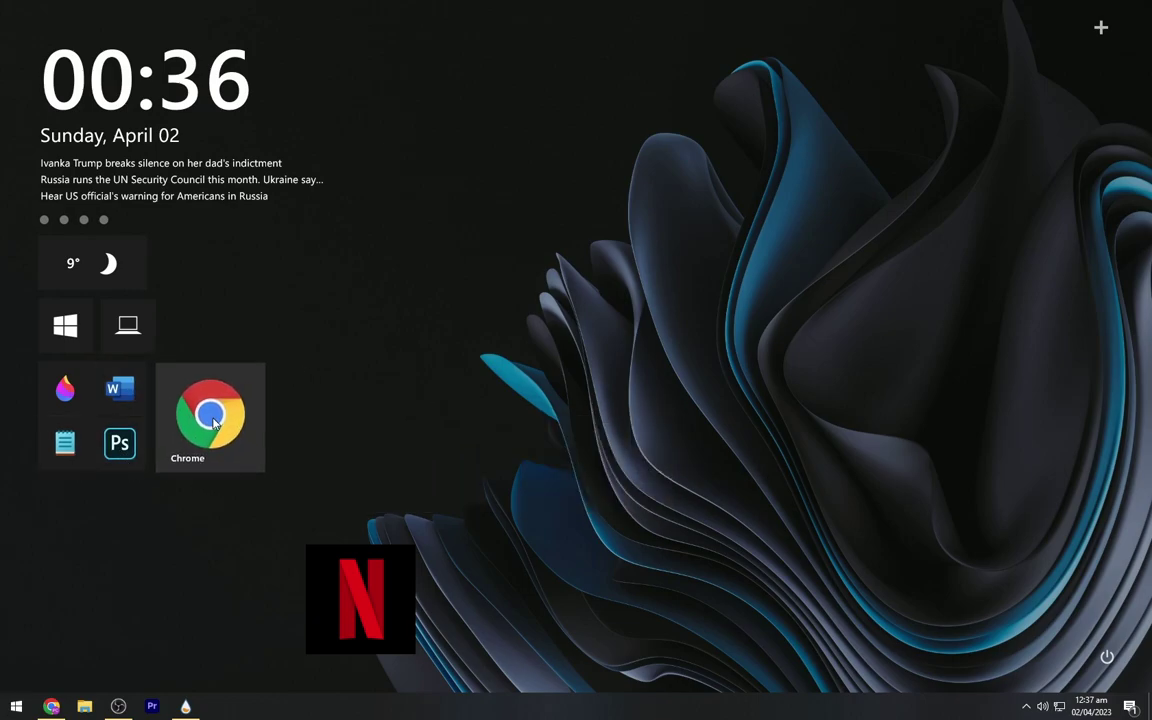
pyautogui.moveTo(368, 591); pyautogui.dragTo(337, 410)
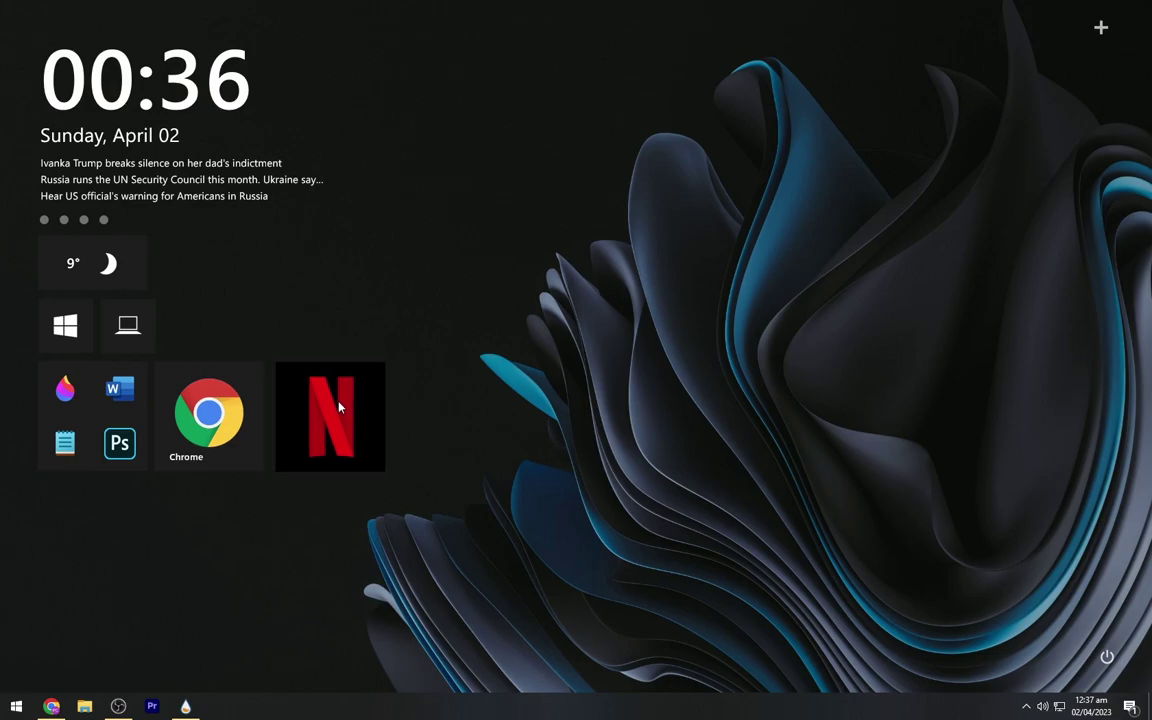
# Step: Add a YouTube shortcut panel from the Omnimo Add Items gallery
pyautogui.click(1109, 38)
pyautogui.click(1077, 145)
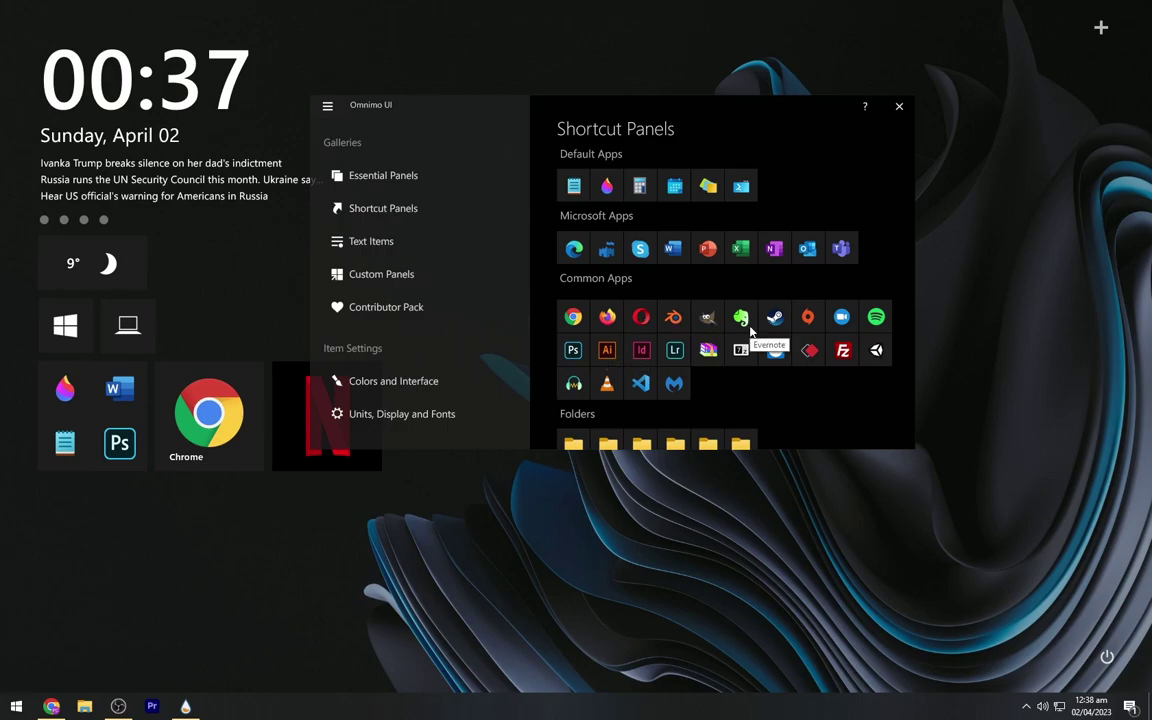
pyautogui.scroll(-3, 752, 330)
pyautogui.click(609, 409)
pyautogui.click(899, 106)
# Step: Switch the YouTube tile to its small alternative icon and place it beside the laptop tile
pyautogui.rightClick(80, 65)
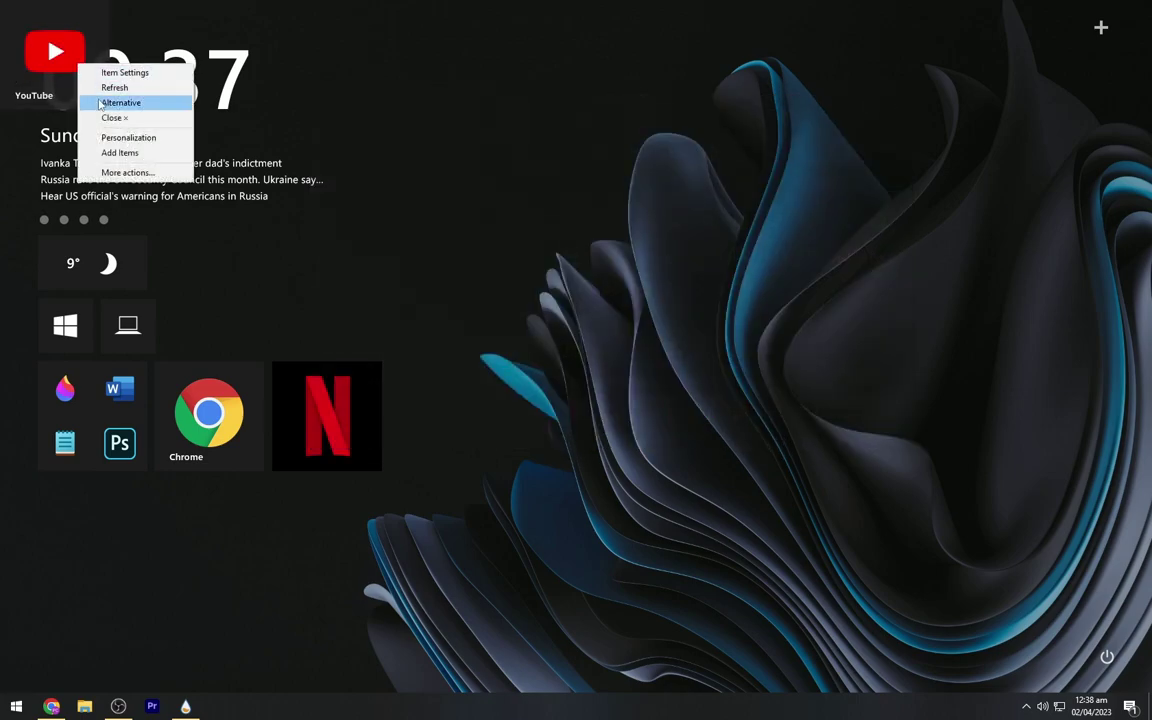
pyautogui.click(100, 104)
pyautogui.moveTo(24, 24); pyautogui.dragTo(194, 339)
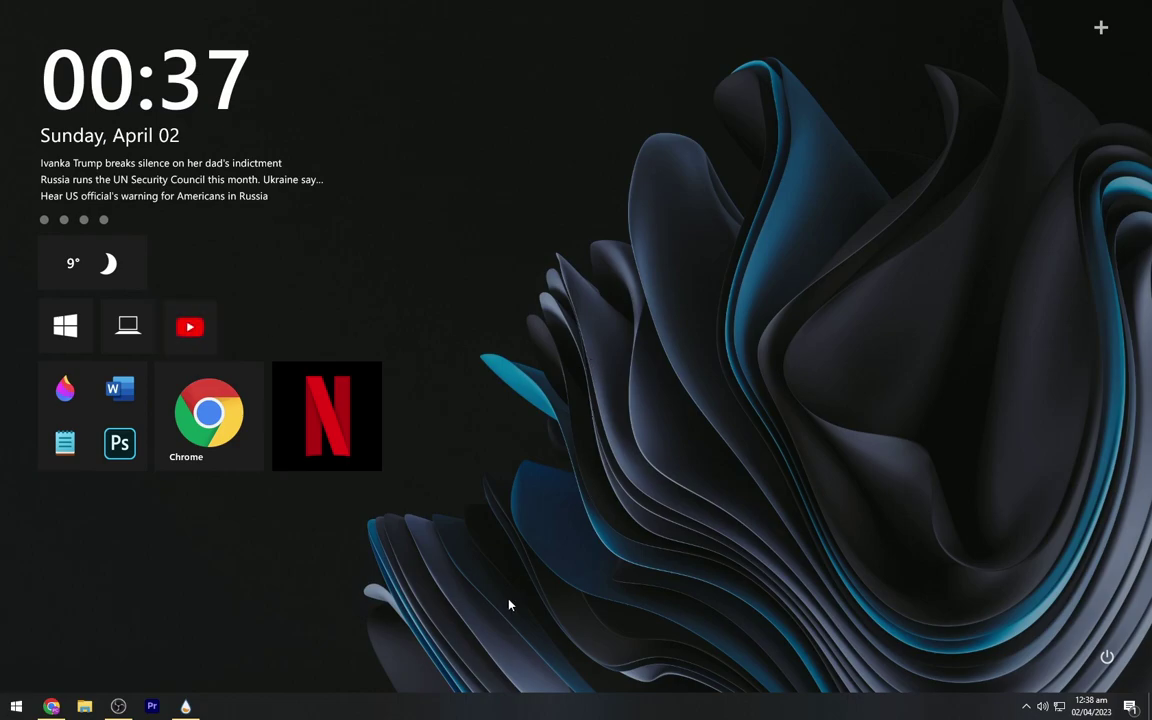
# Step: Turn on automatically hiding the taskbar in desktop mode
pyautogui.rightClick(566, 711)
pyautogui.click(600, 688)
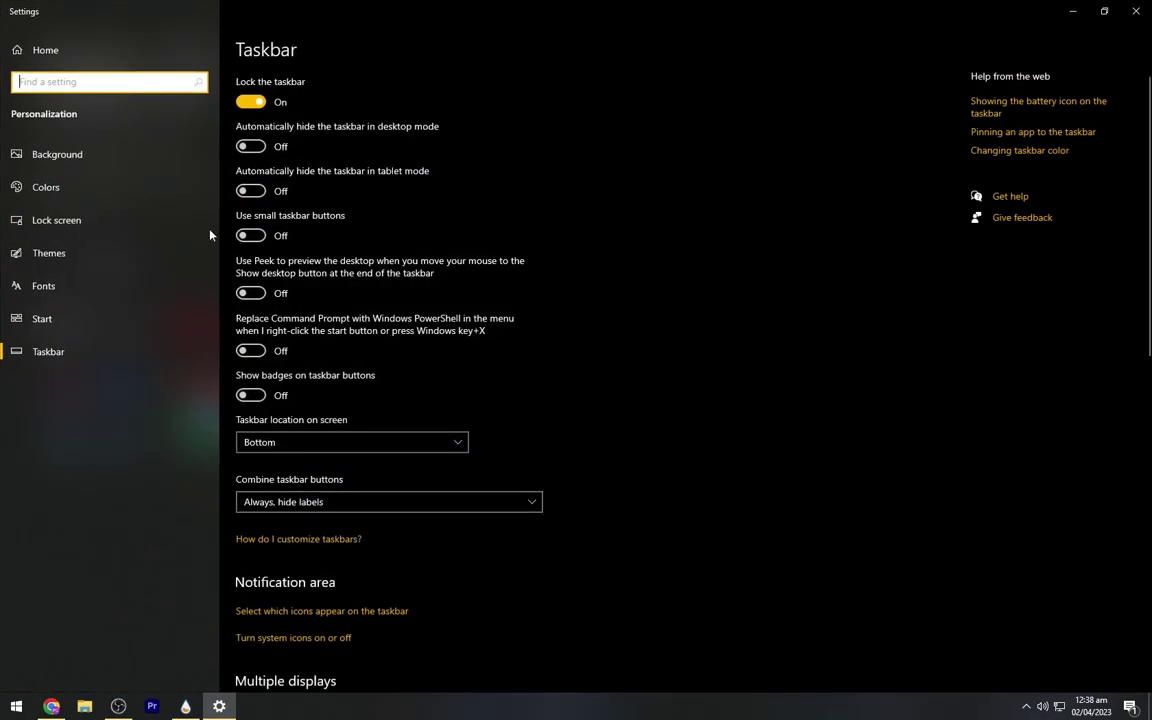
pyautogui.click(251, 147)
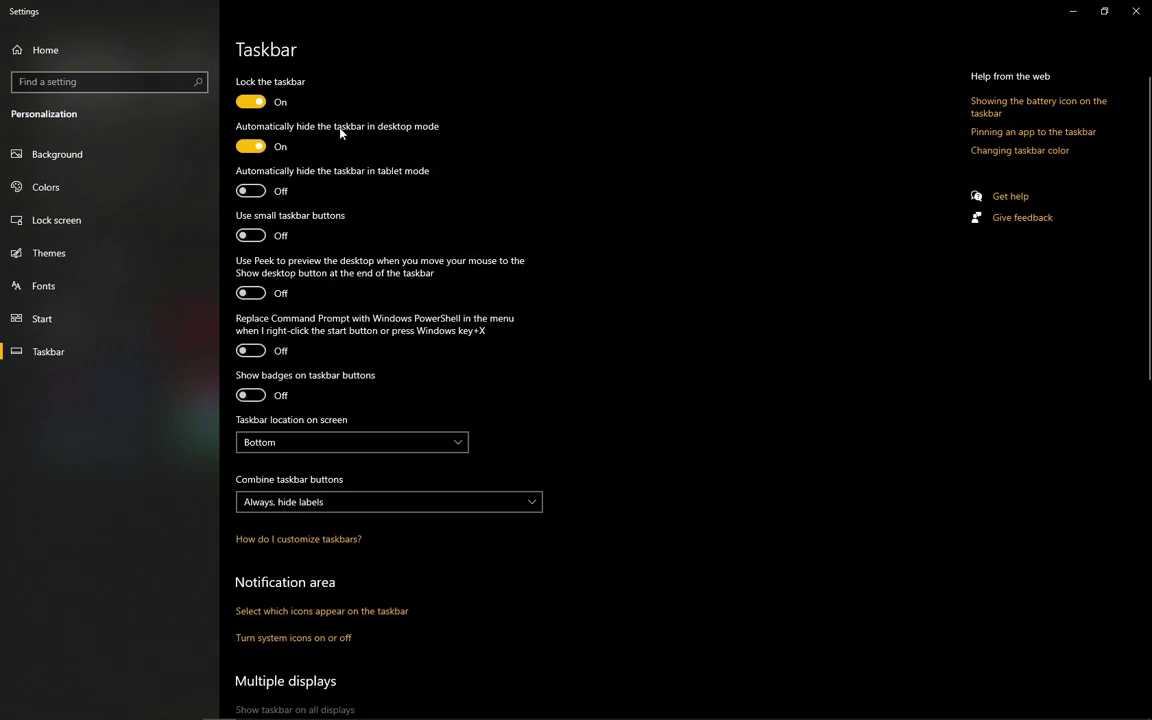
# Step: Set the Windows accent colour to blue and minimize Settings
pyautogui.click(102, 187)
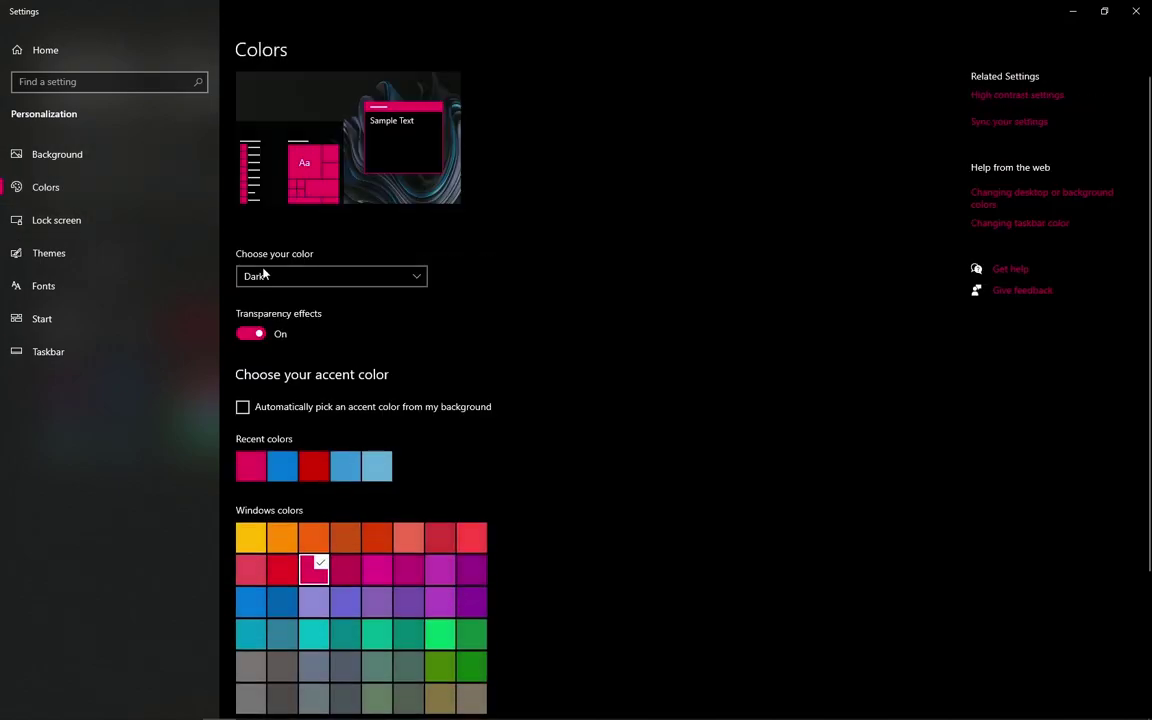
pyautogui.scroll(-2, 317, 297)
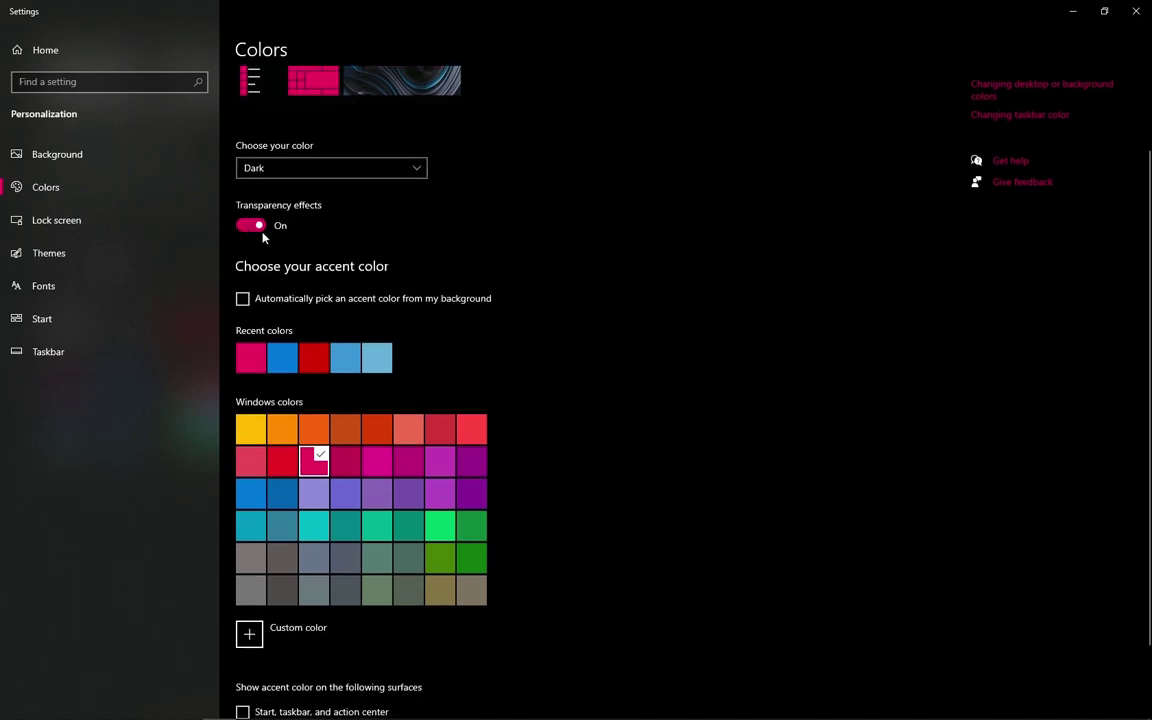
pyautogui.click(251, 494)
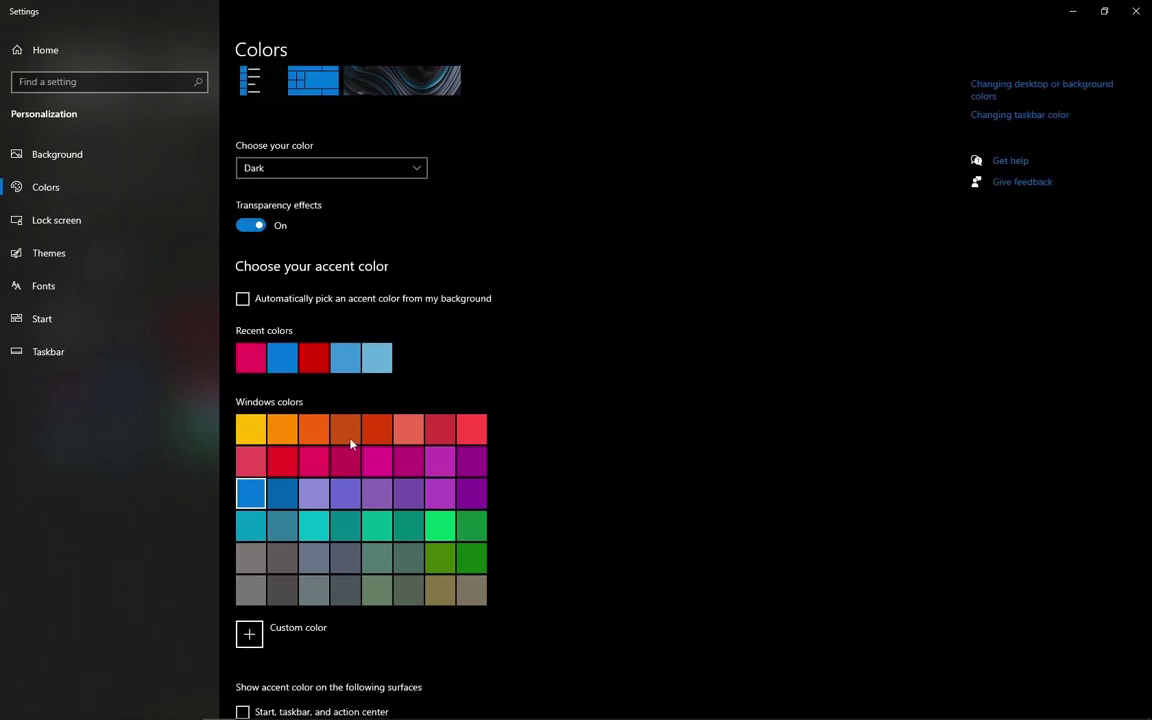
pyautogui.scroll(-2, 250, 498)
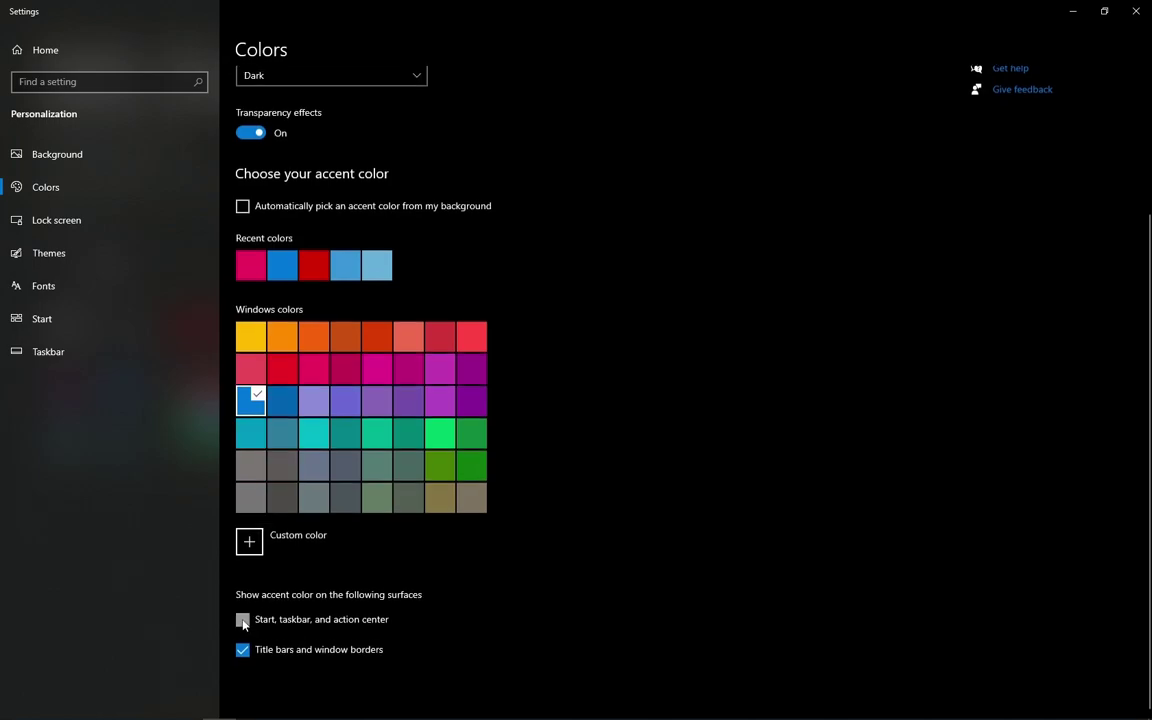
pyautogui.click(1068, 8)
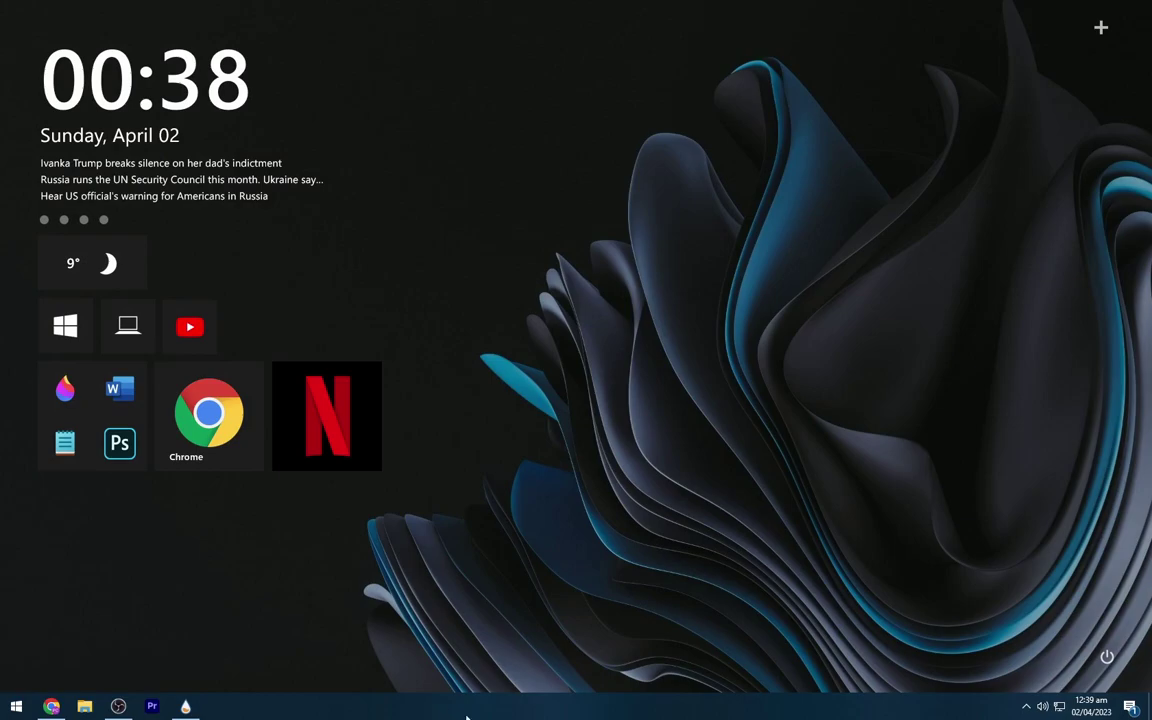